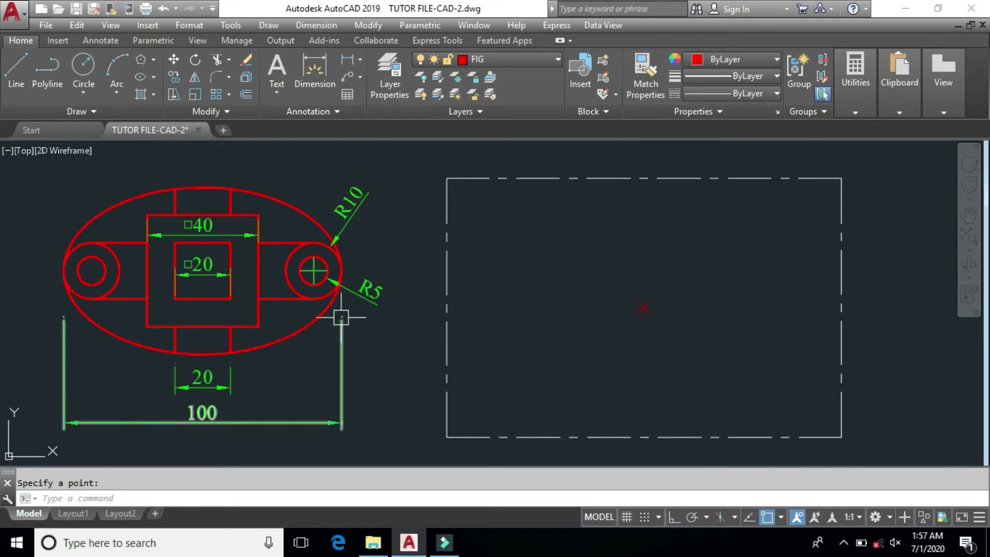
On the DIM layer, dimension the ellipse's height as a vertical 60 placed to its right
click(512, 56)
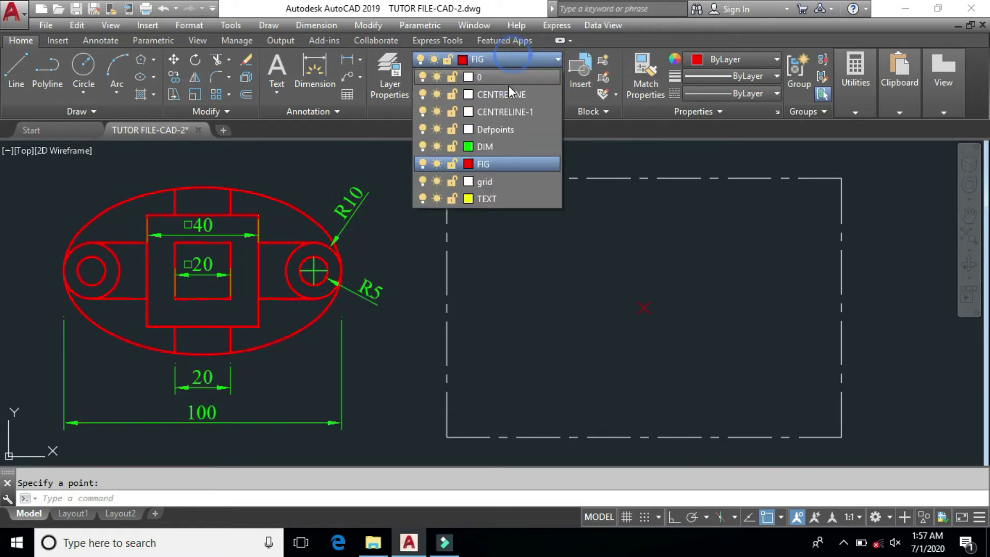
click(497, 146)
text(dli)
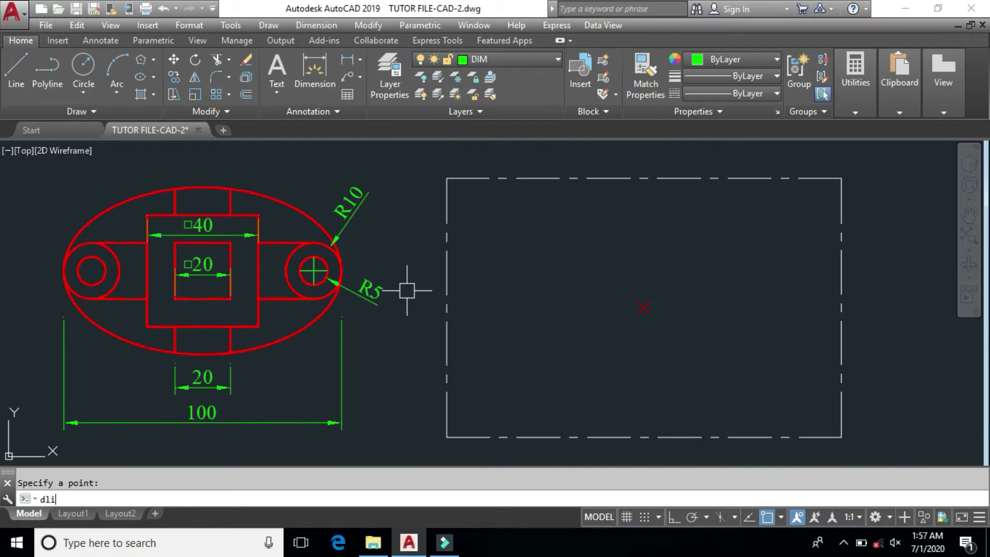
key(Return)
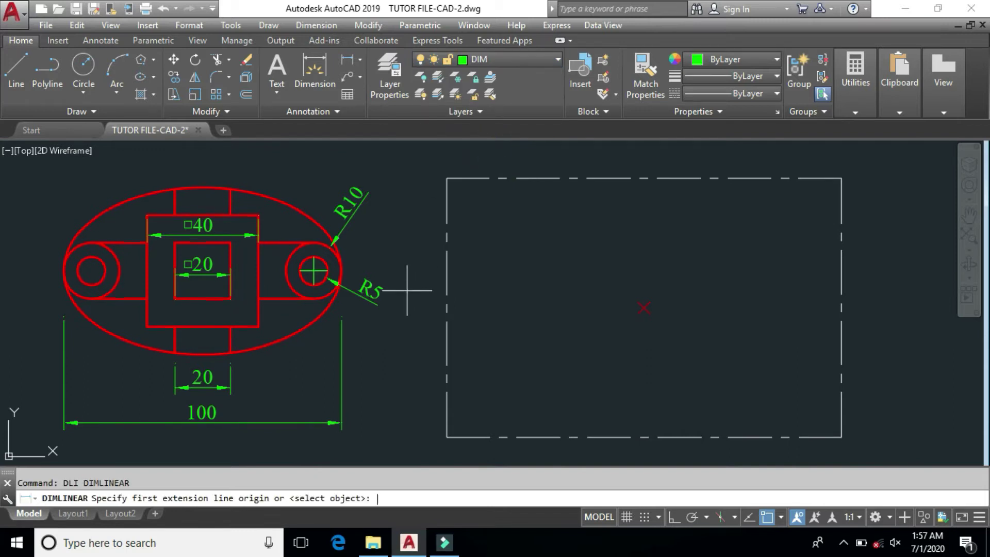
click(203, 354)
click(203, 187)
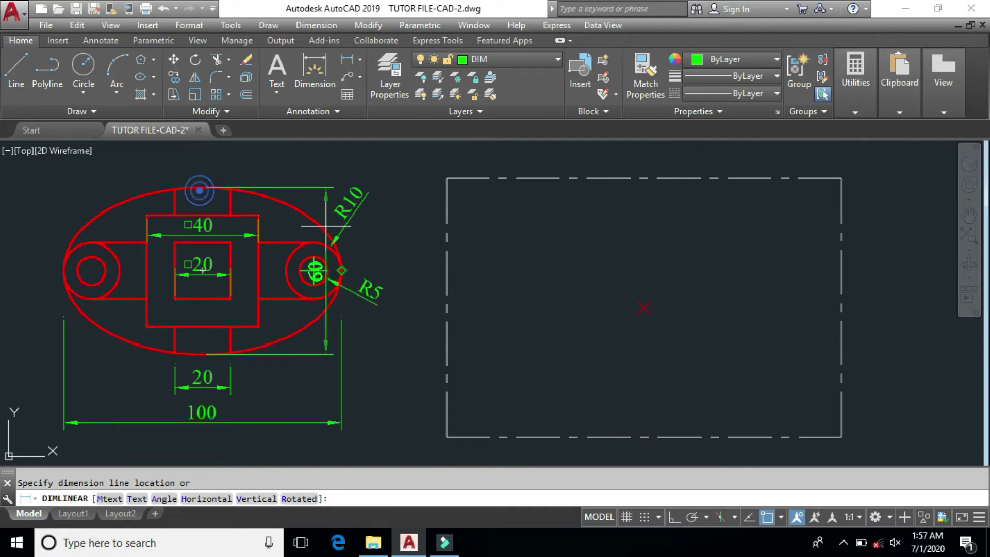
click(401, 219)
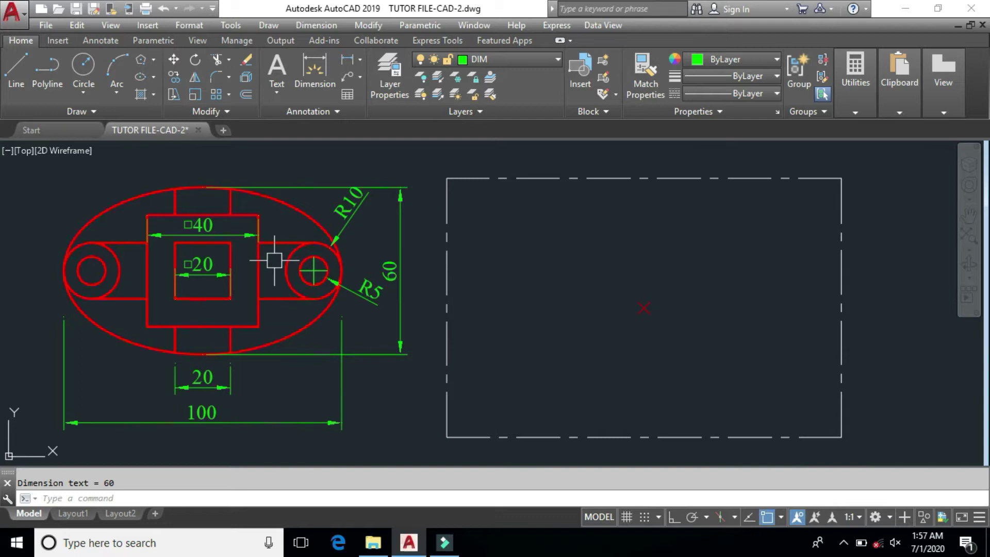
click(153, 77)
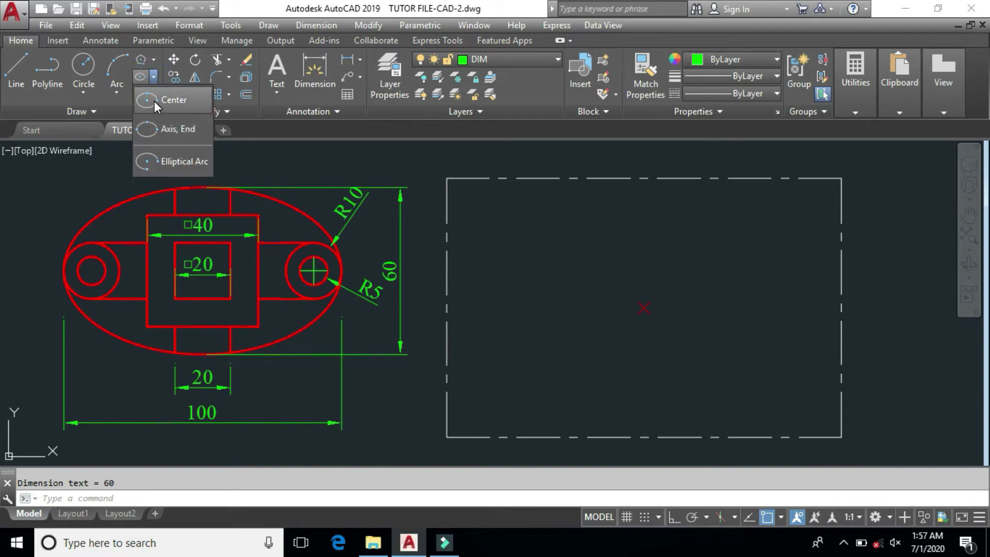
Draw an ellipse at the frame centre with half-axes 50 and 30, Ortho on
click(153, 101)
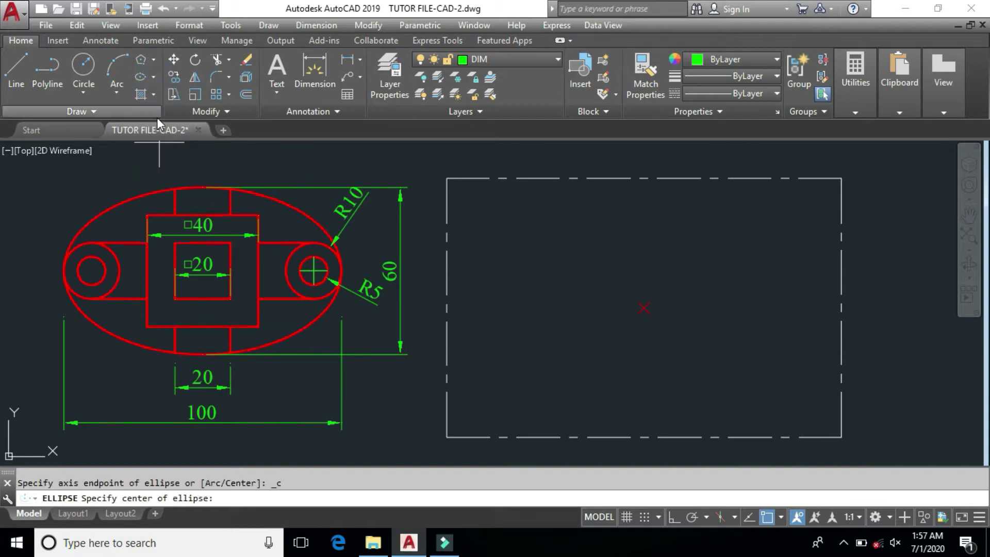
click(644, 308)
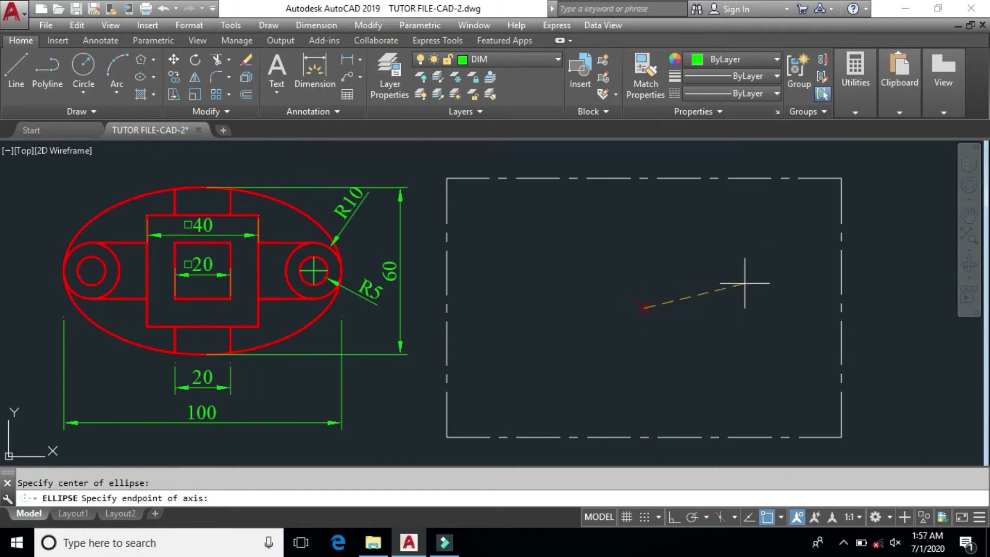
key(F8)
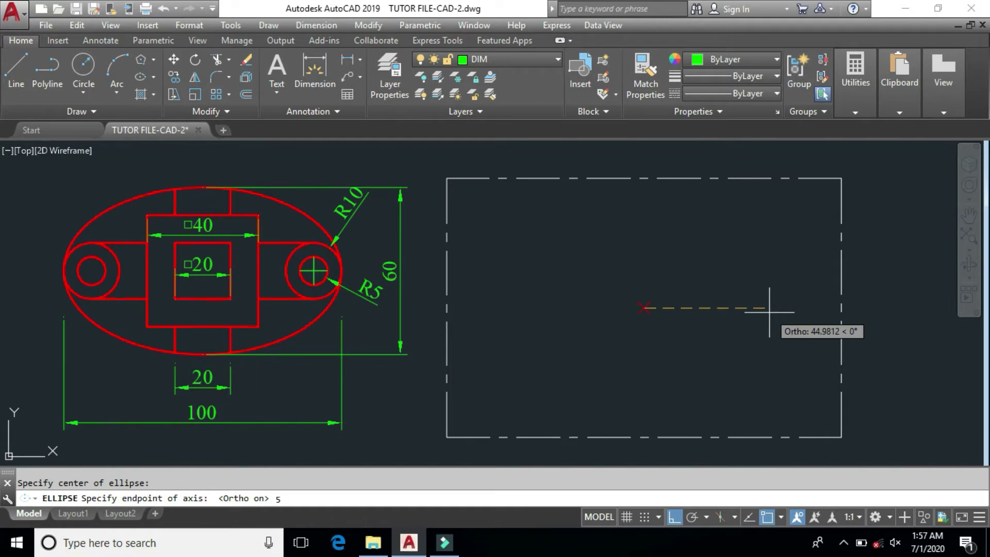
key(Return)
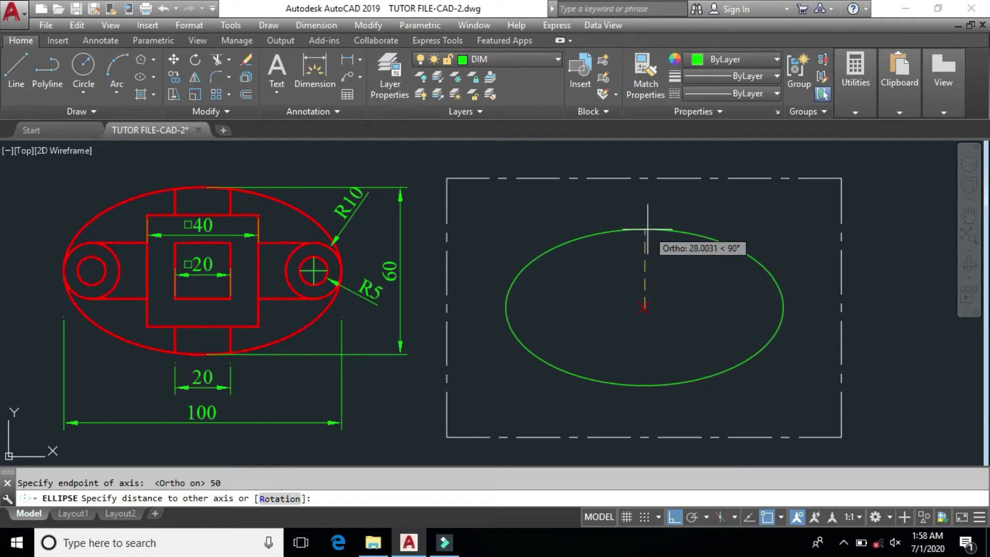
text(30)
key(Return)
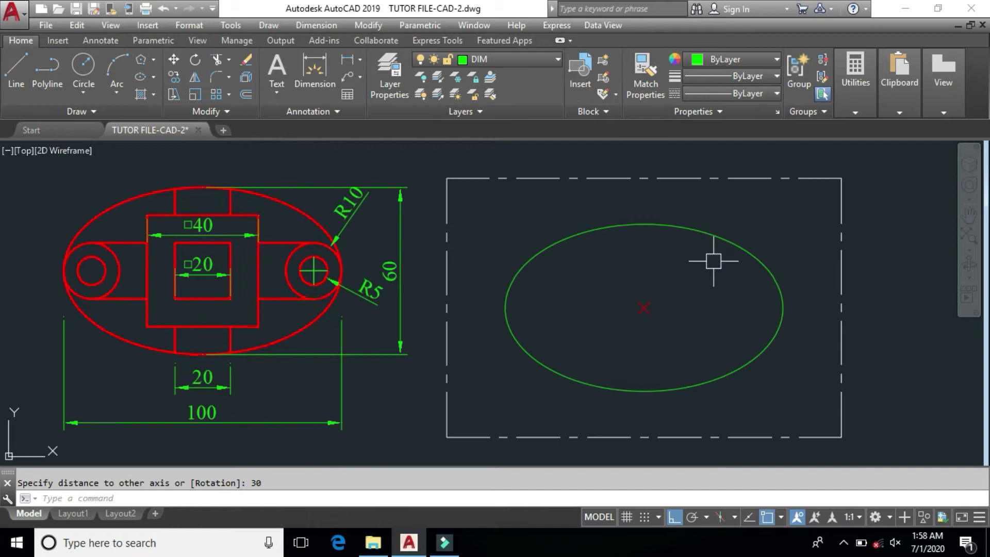
Move the new ellipse onto the red FIG layer
click(707, 234)
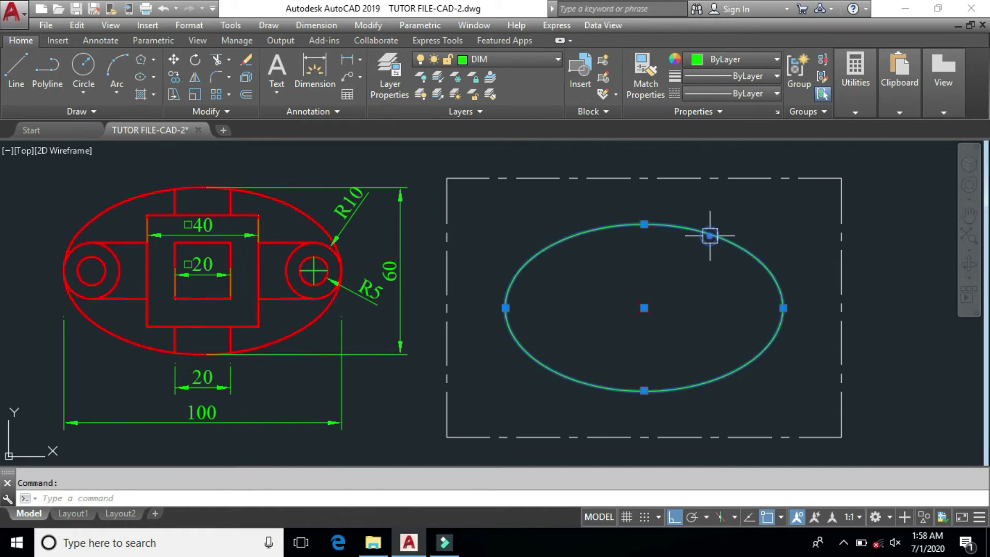
click(517, 59)
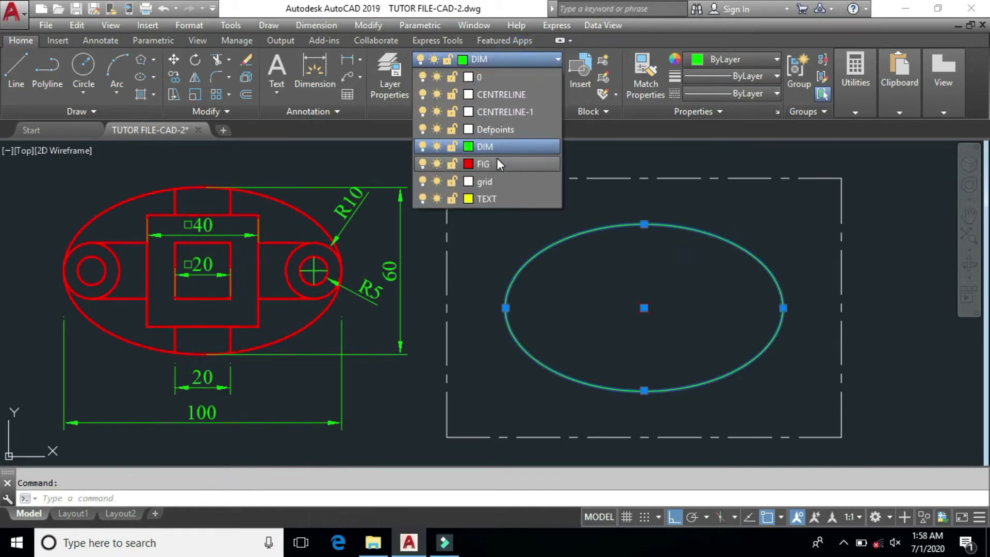
click(498, 162)
key(Escape)
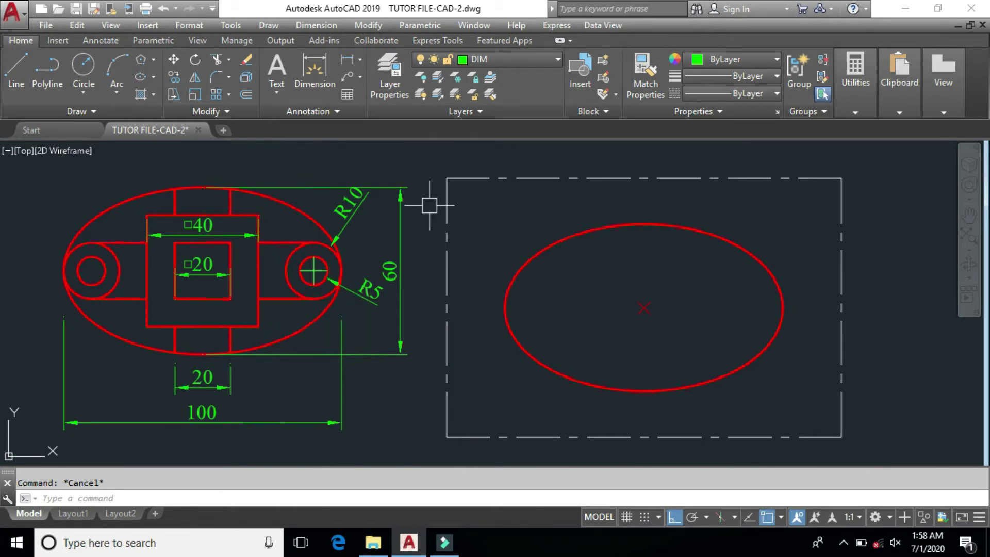
Draw a 4-sided circumscribed polygon of radius 20 at the ellipse centre
click(139, 60)
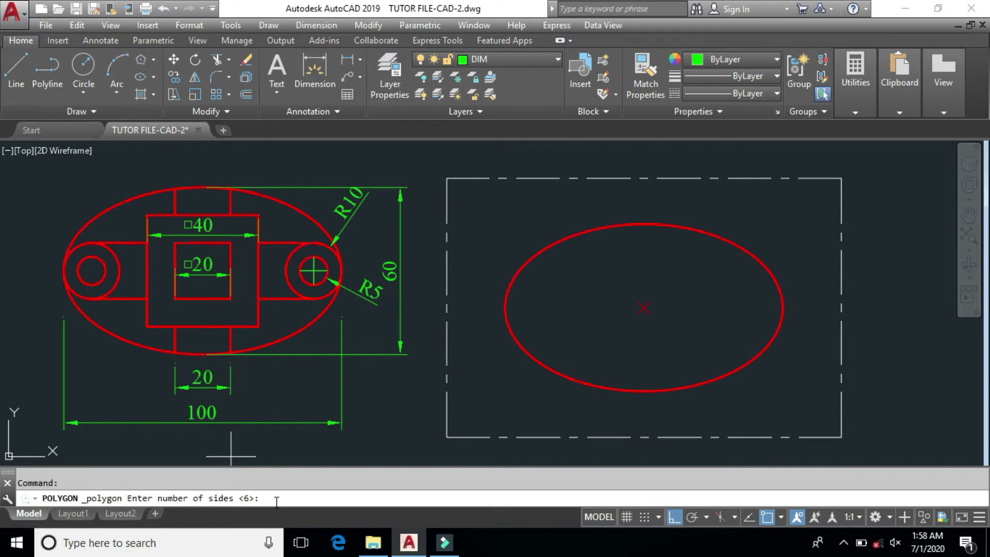
text(4)
key(Return)
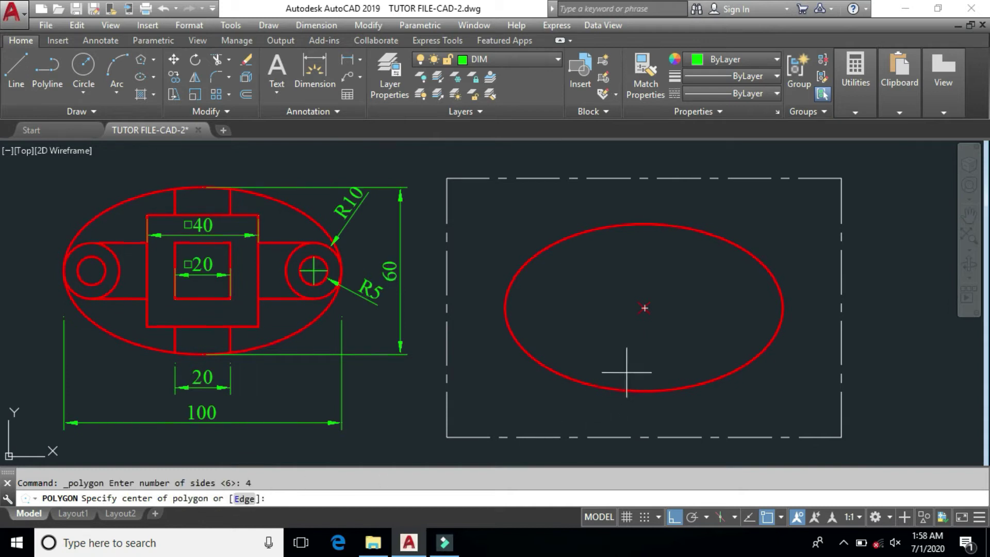
click(644, 308)
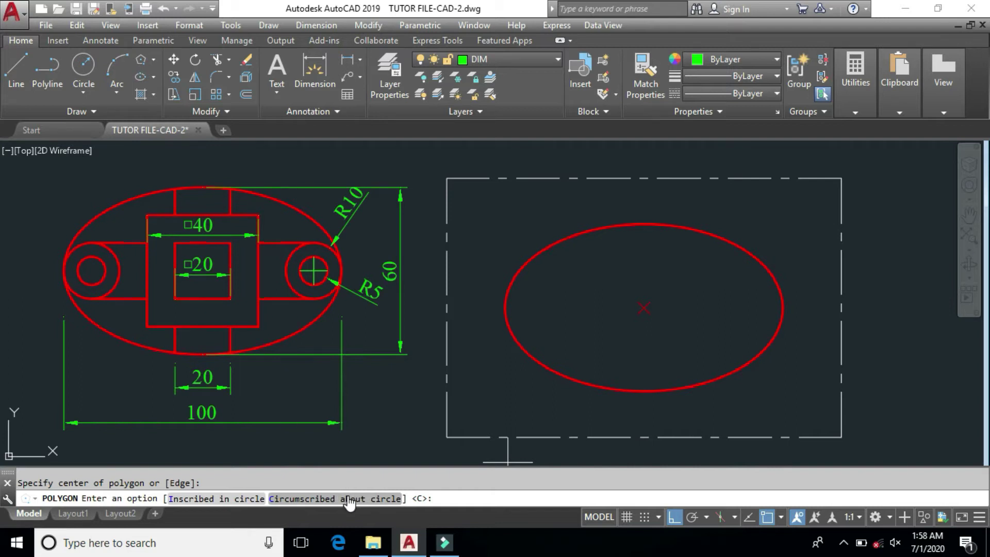
click(330, 500)
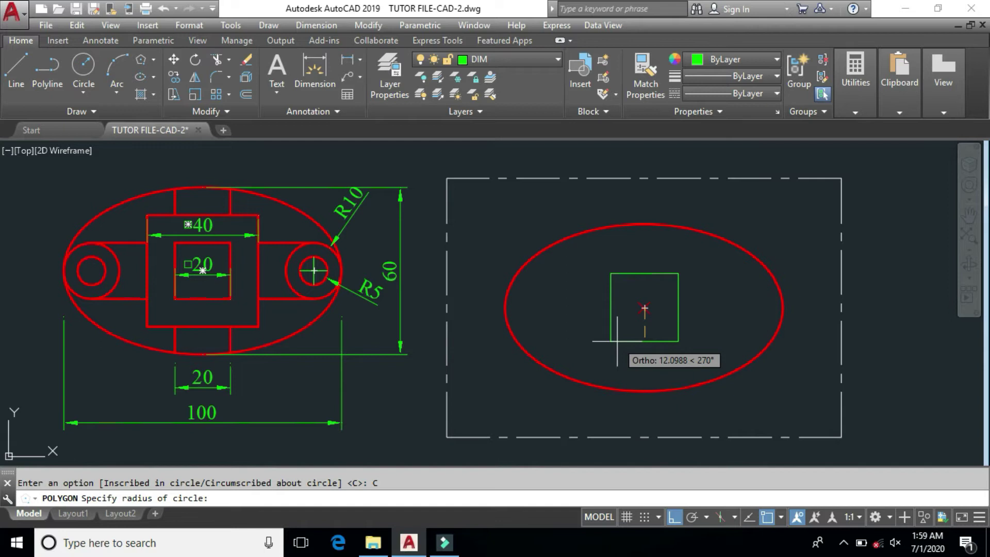
text(20)
key(Return)
Move the square onto the FIG layer and make FIG the current layer
click(588, 280)
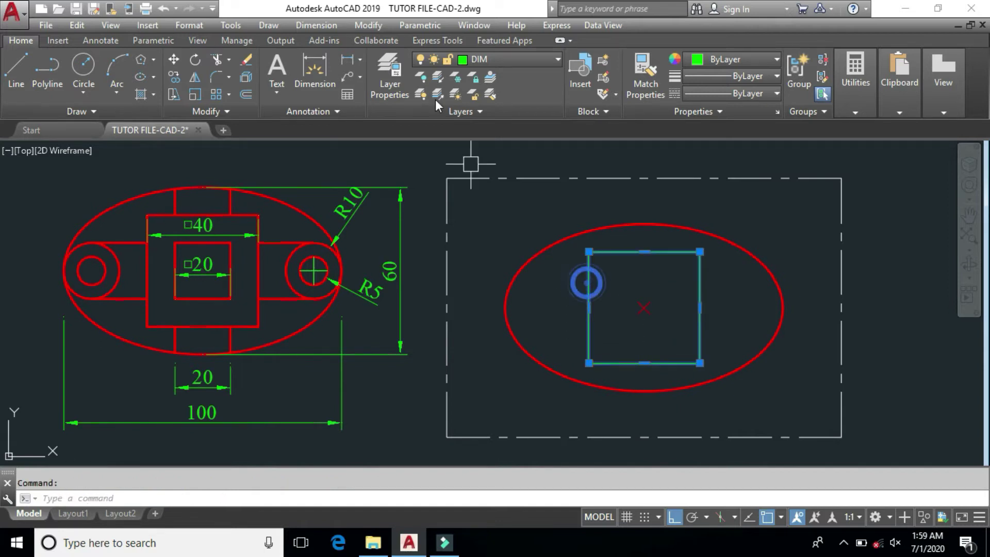
click(496, 63)
click(508, 163)
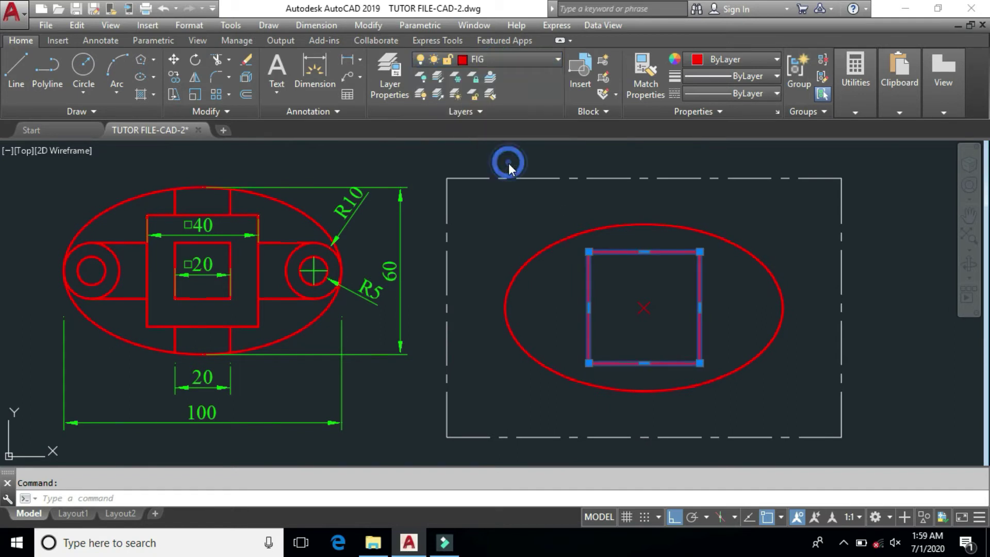
key(Escape)
key(Escape)
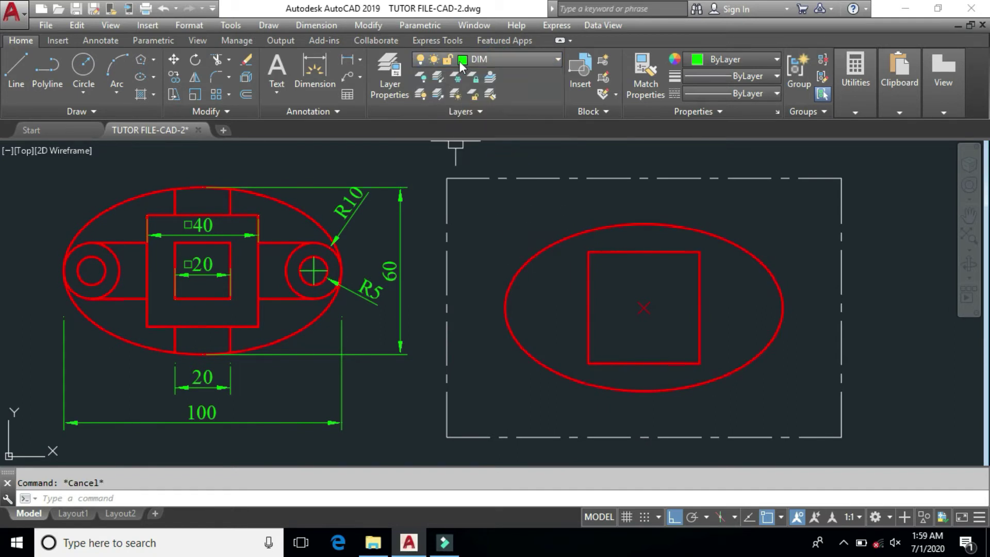
click(493, 57)
click(508, 165)
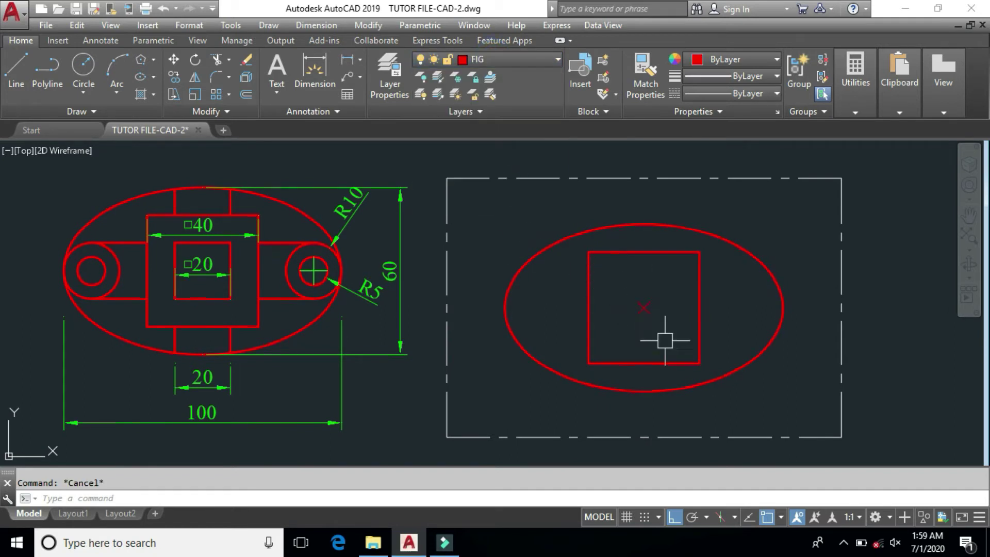
Draw a 4-sided circumscribed polygon of radius 10 at the ellipse centre with POL
text(pol)
key(Return)
key(Return)
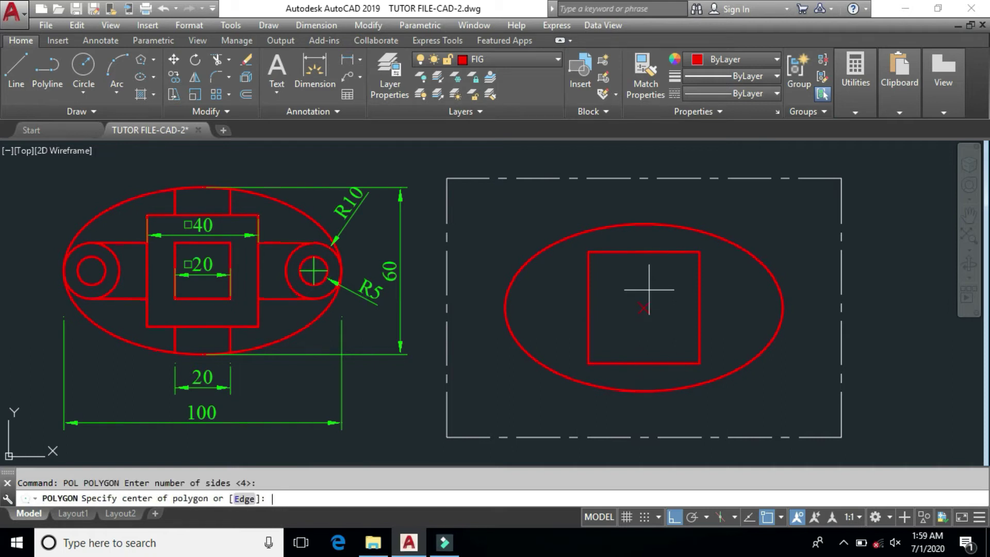
click(647, 311)
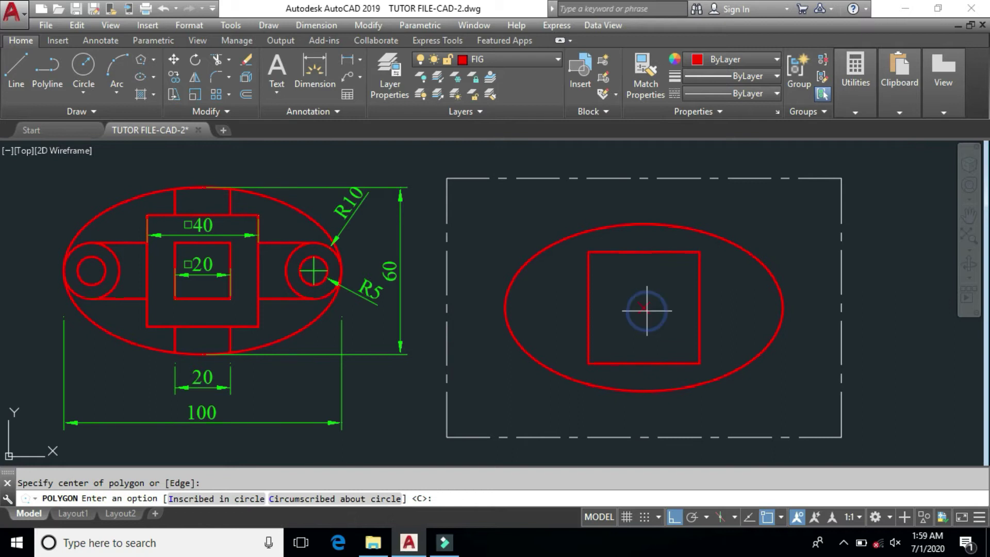
key(Return)
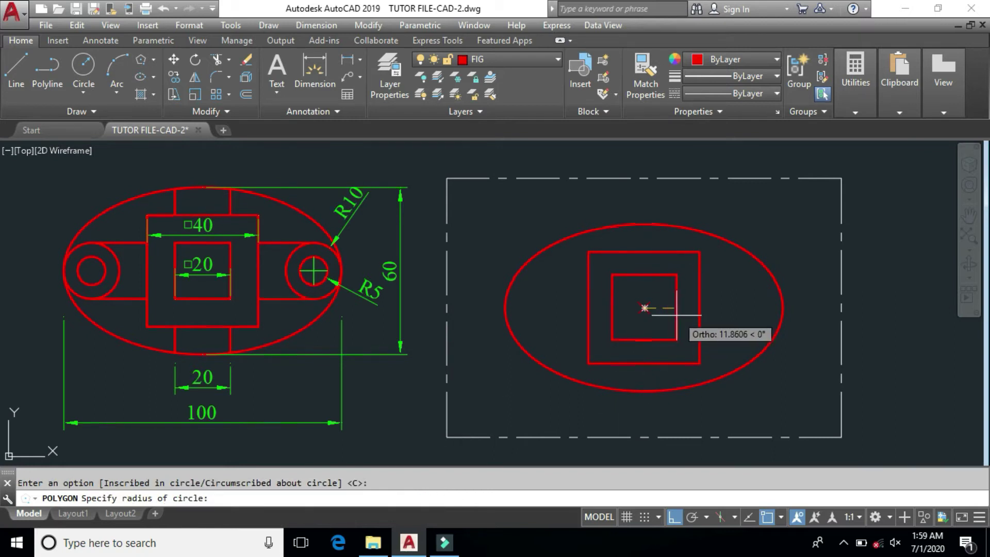
text(10)
key(Return)
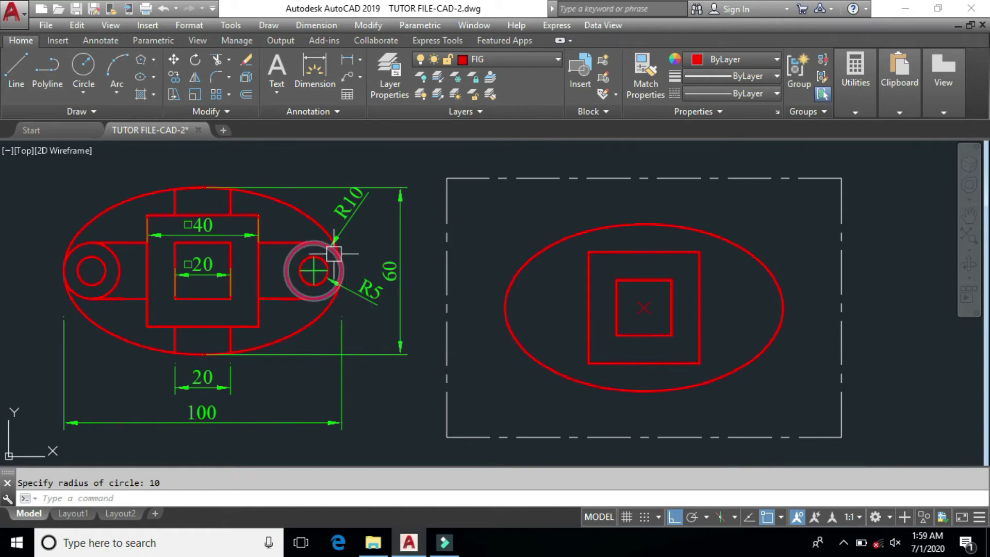
Draw concentric circles of radius 5 and 10 at the ellipse's left quadrant
click(81, 91)
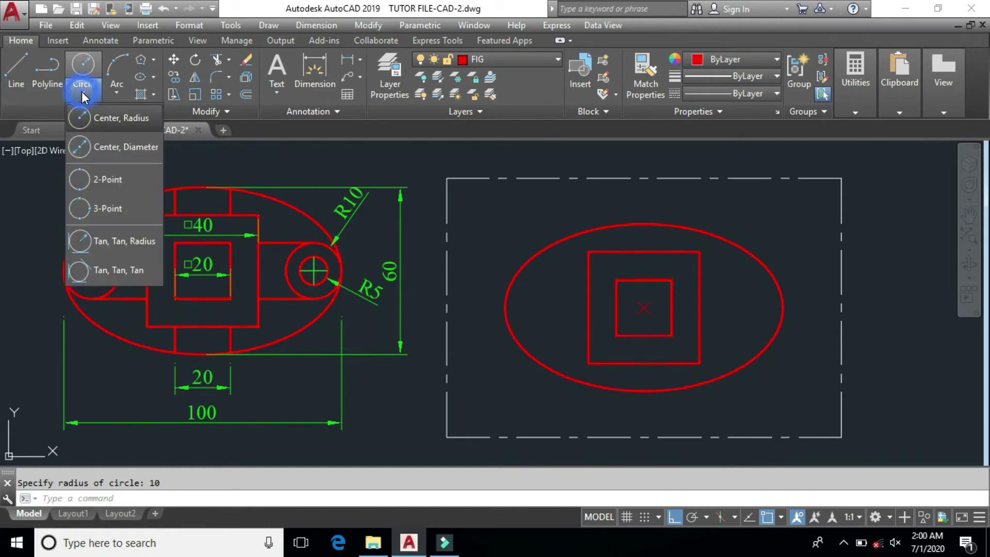
click(93, 120)
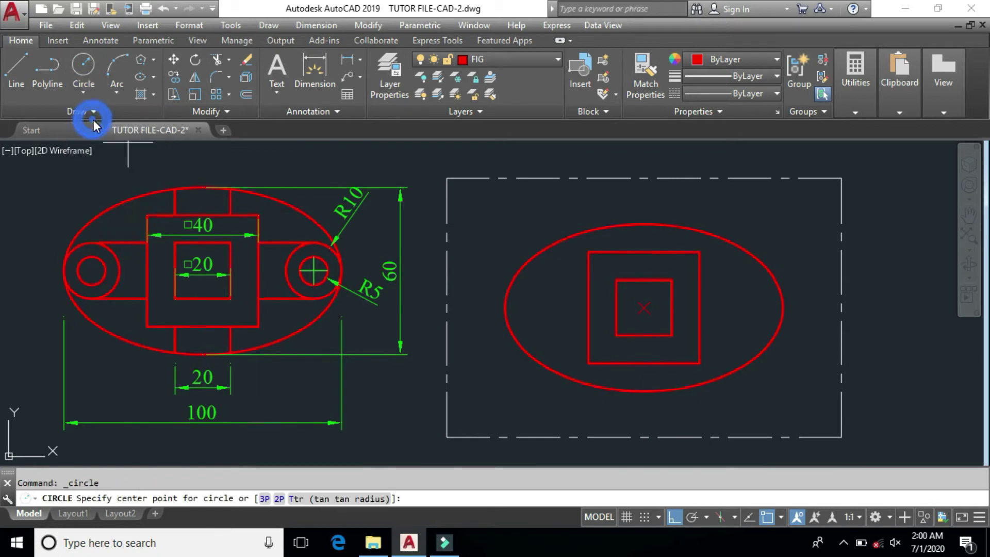
click(506, 308)
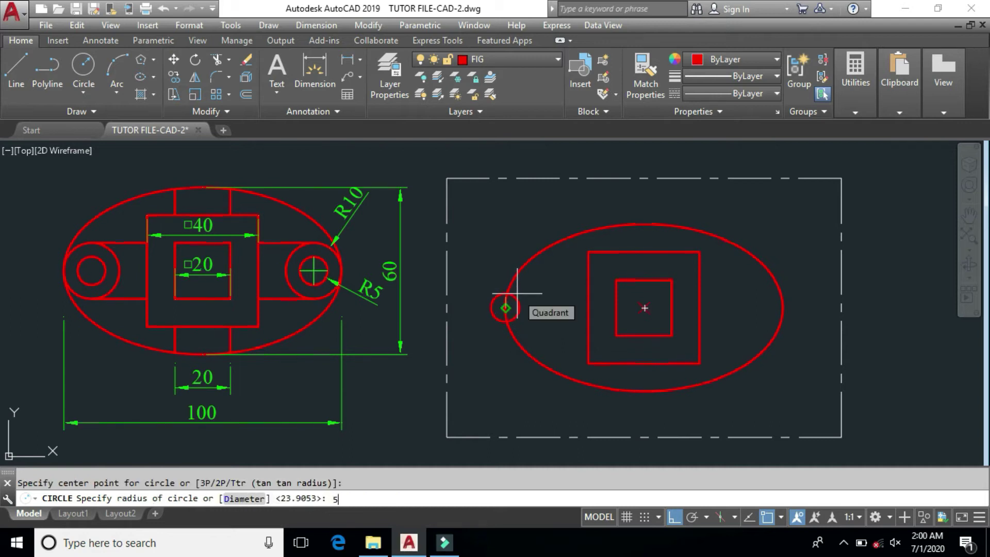
text(5)
key(Return)
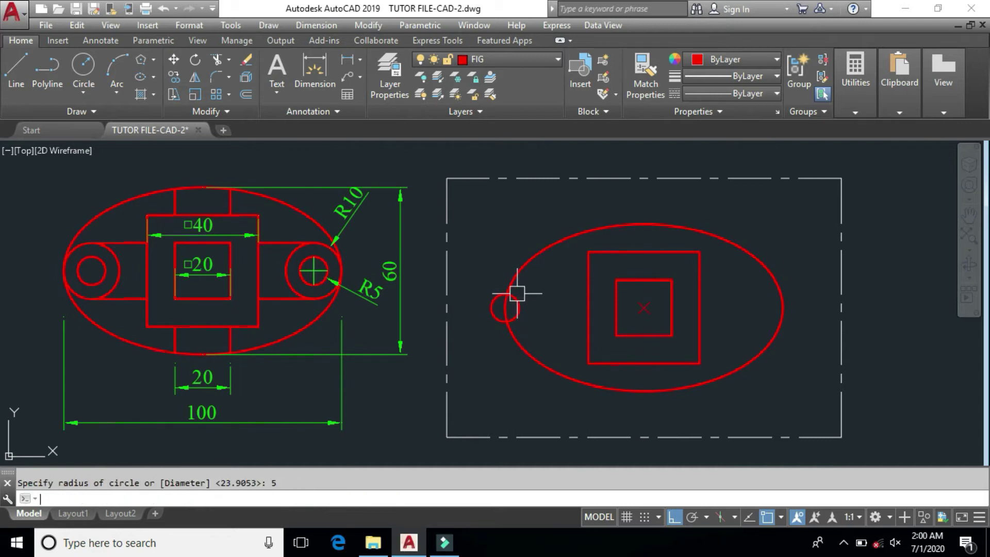
click(84, 66)
click(506, 307)
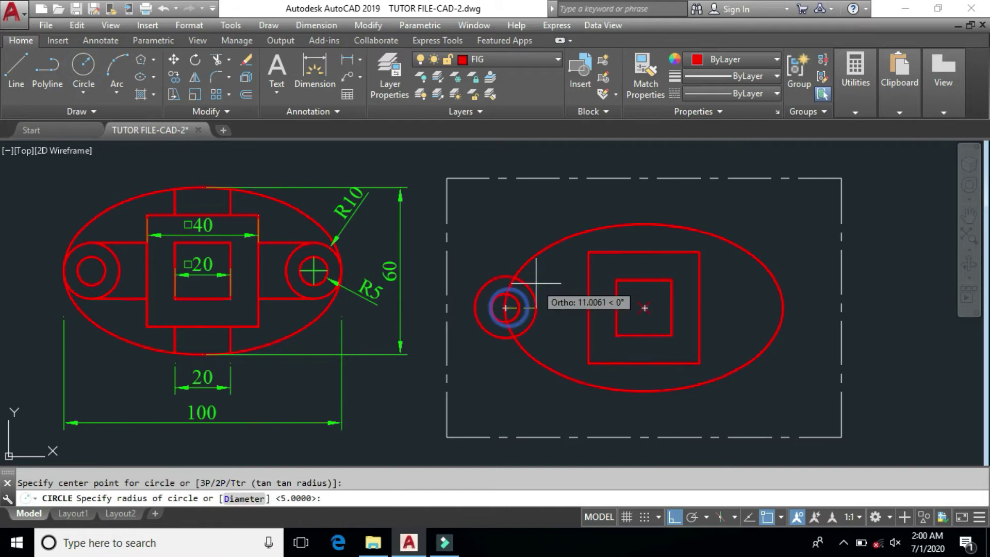
key(Return)
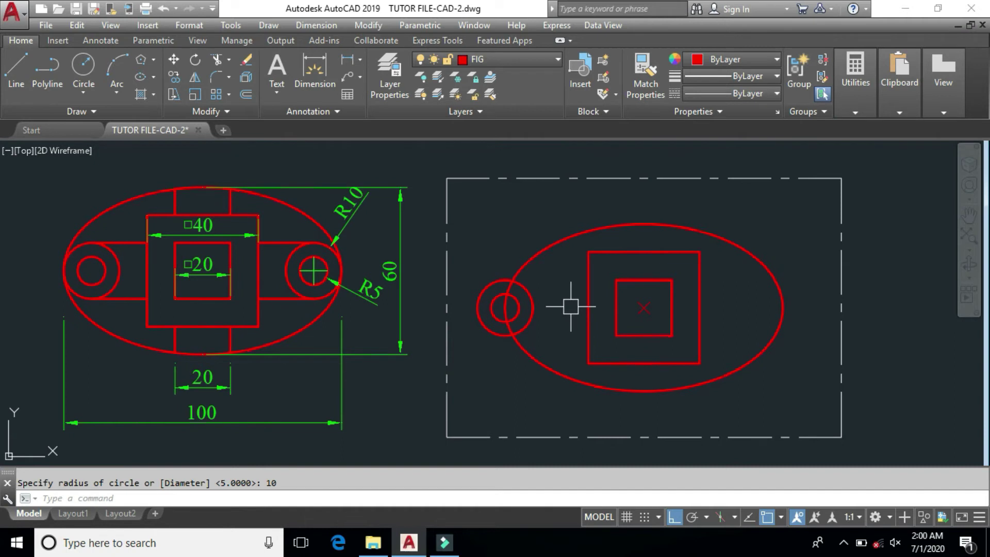
Move both circles from the outer circle's left quadrant to the ellipse's left end
key(Return)
click(459, 257)
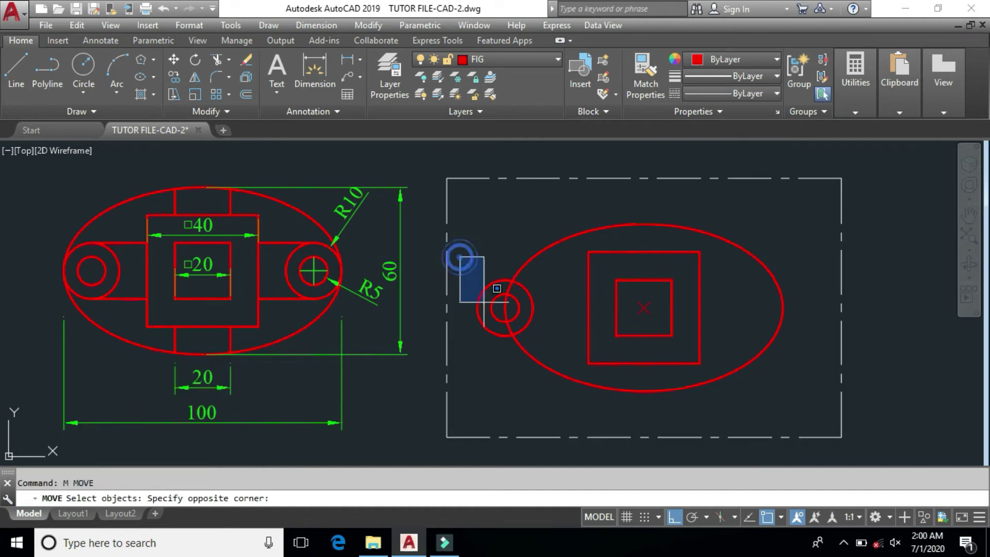
click(577, 372)
key(Return)
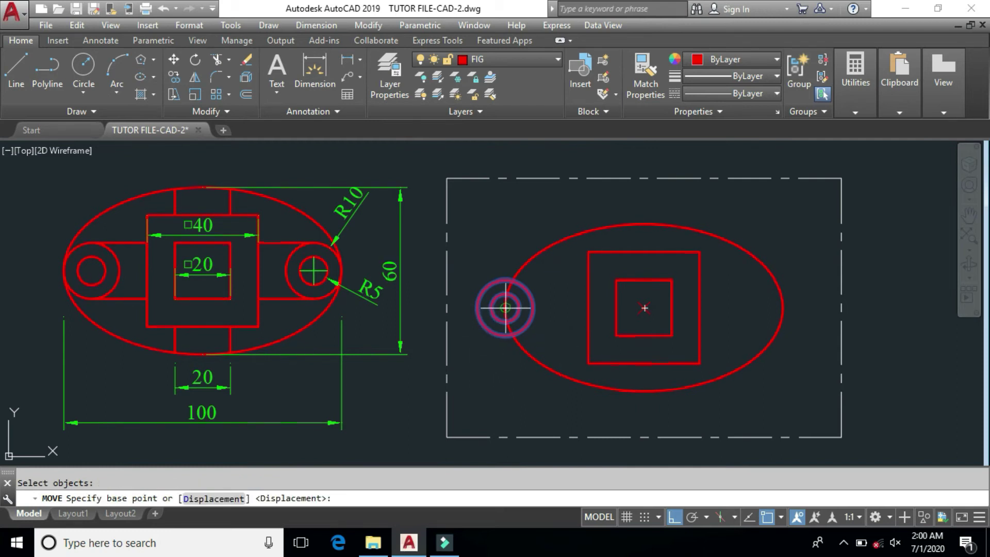
click(477, 308)
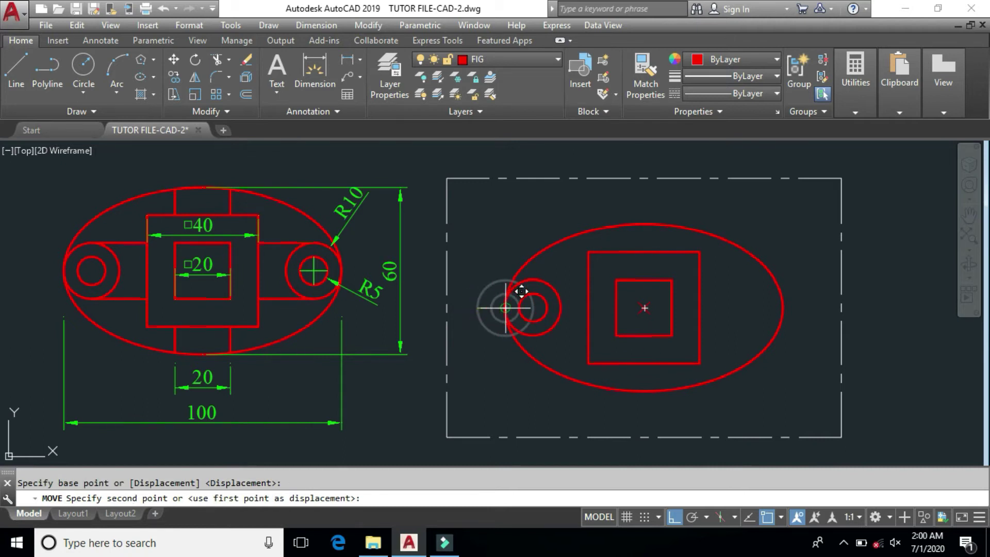
click(506, 308)
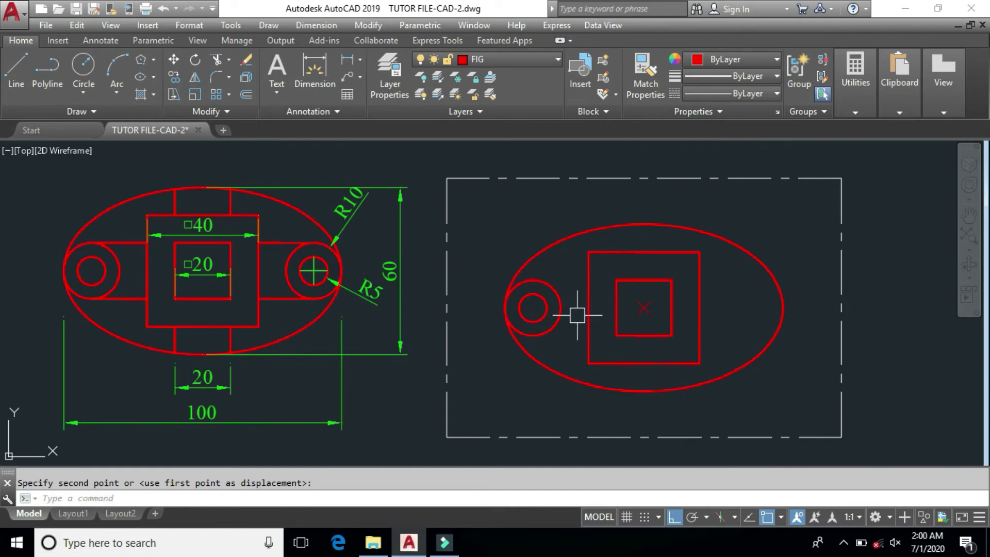
With Perpendicular snap on, draw a line from the outer circle's top to the square's left side
click(22, 58)
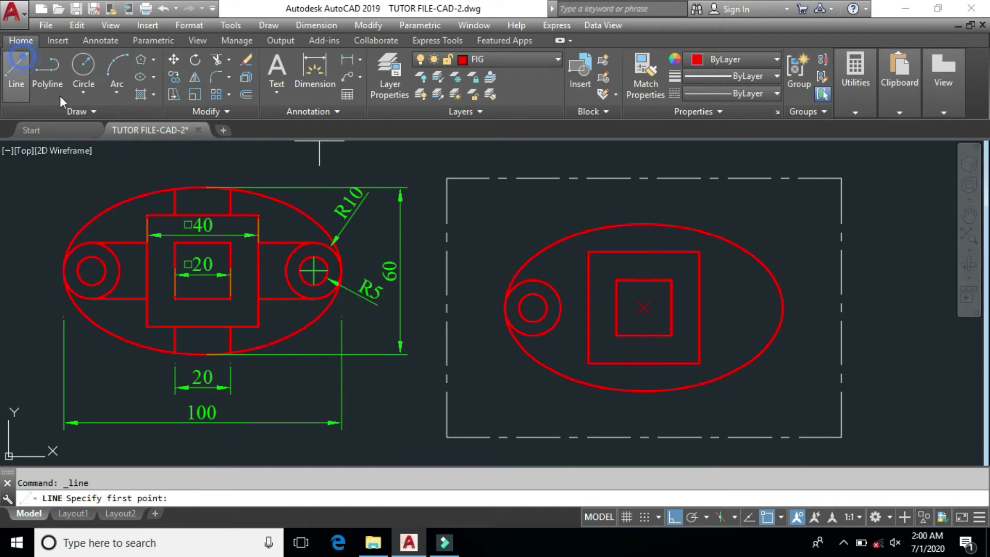
click(533, 279)
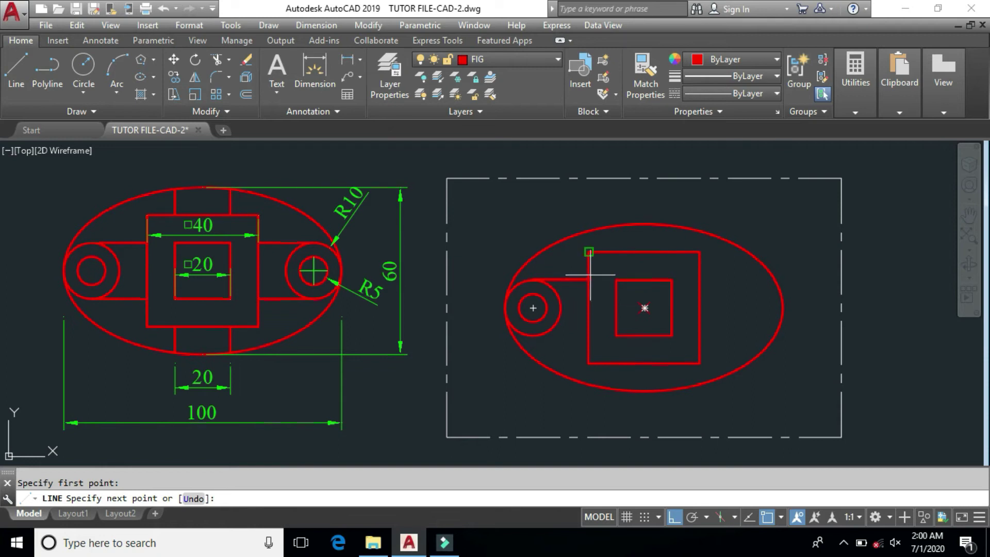
click(778, 279)
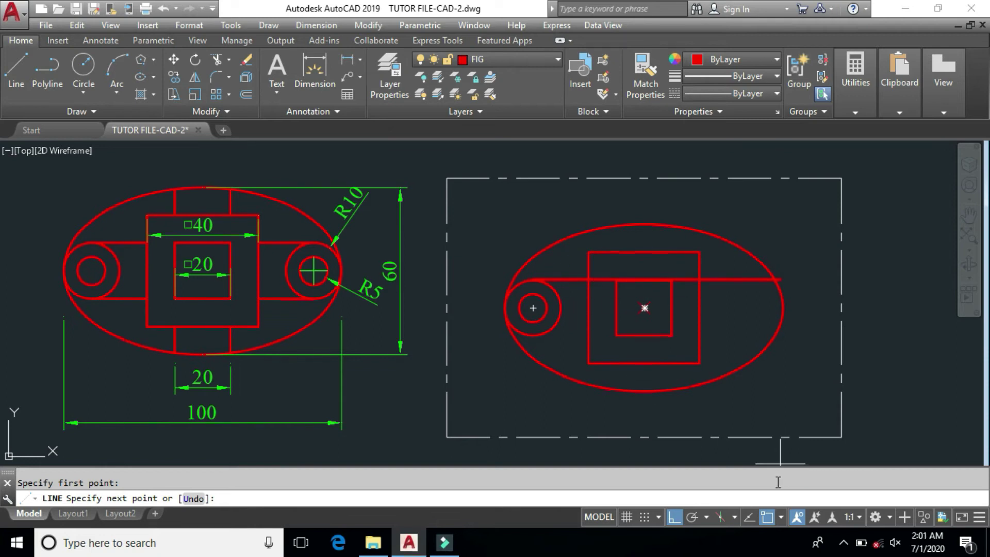
click(782, 516)
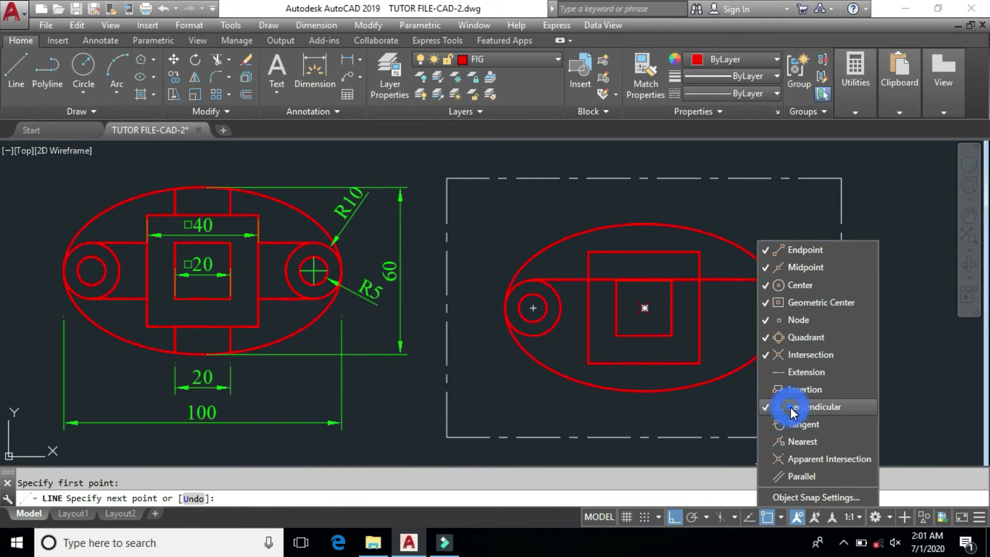
click(489, 410)
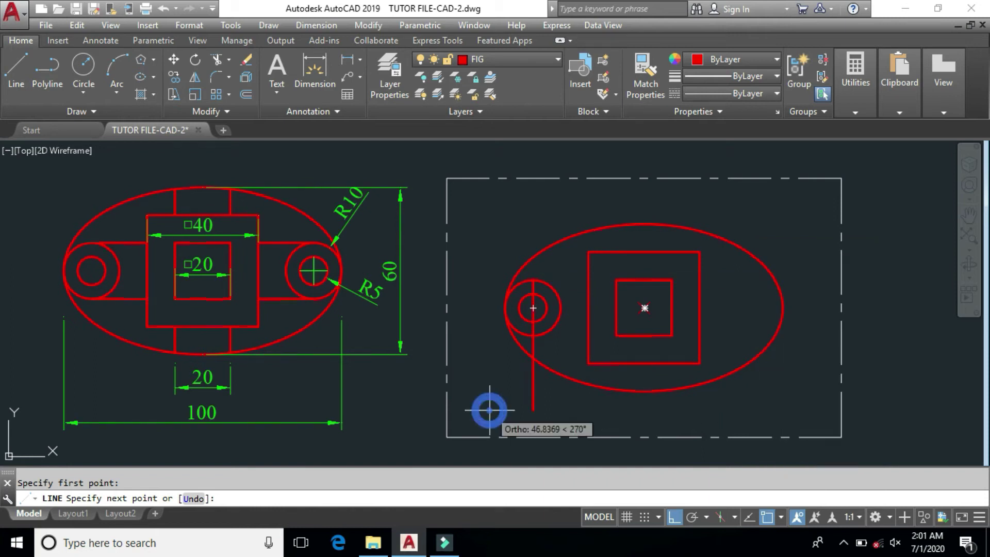
click(588, 280)
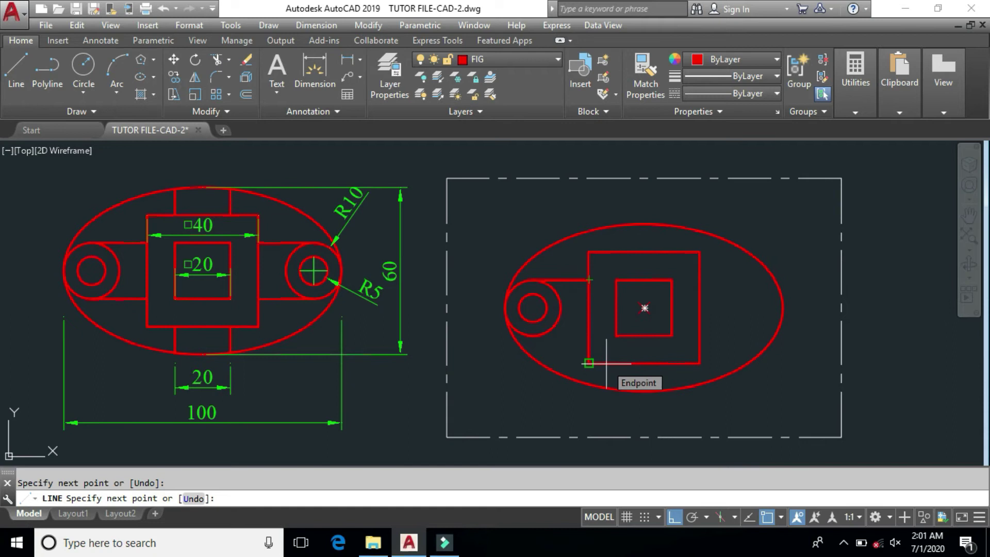
key(Return)
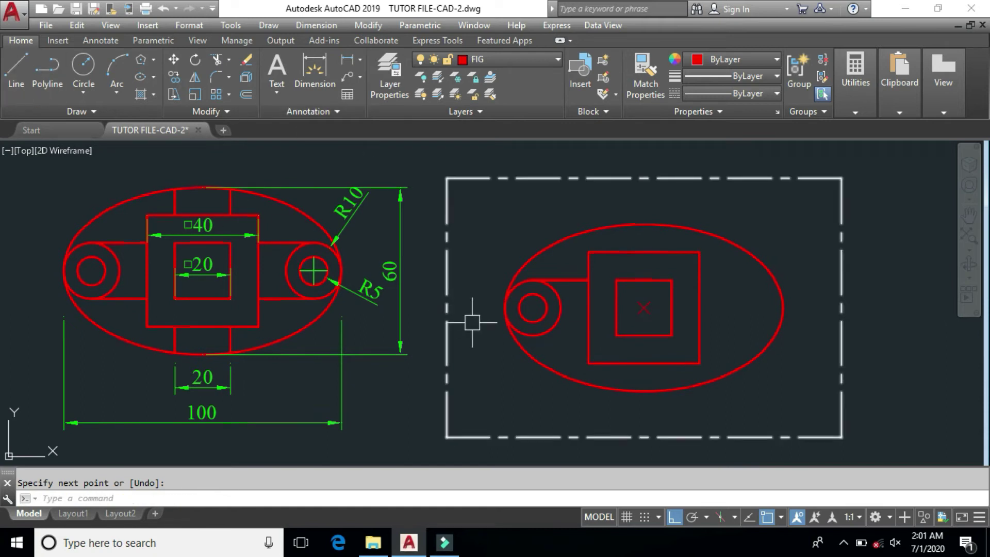
Draw a matching line from the outer circle's bottom to the square's left side
key(Return)
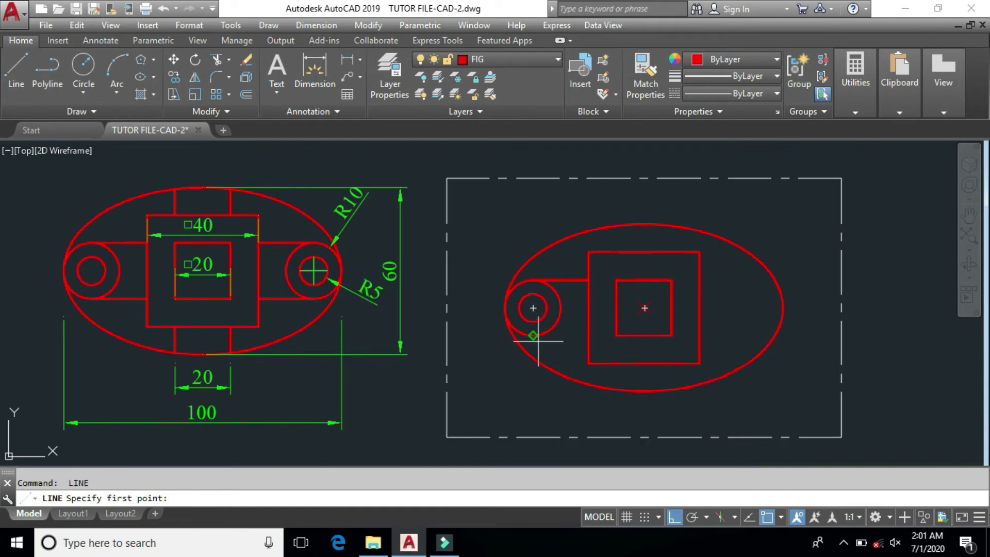
click(533, 336)
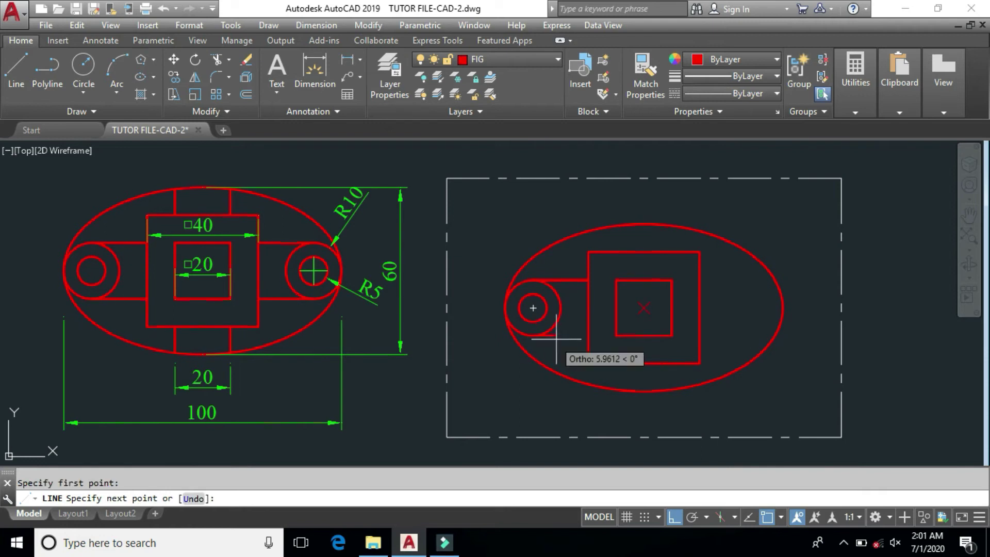
click(588, 336)
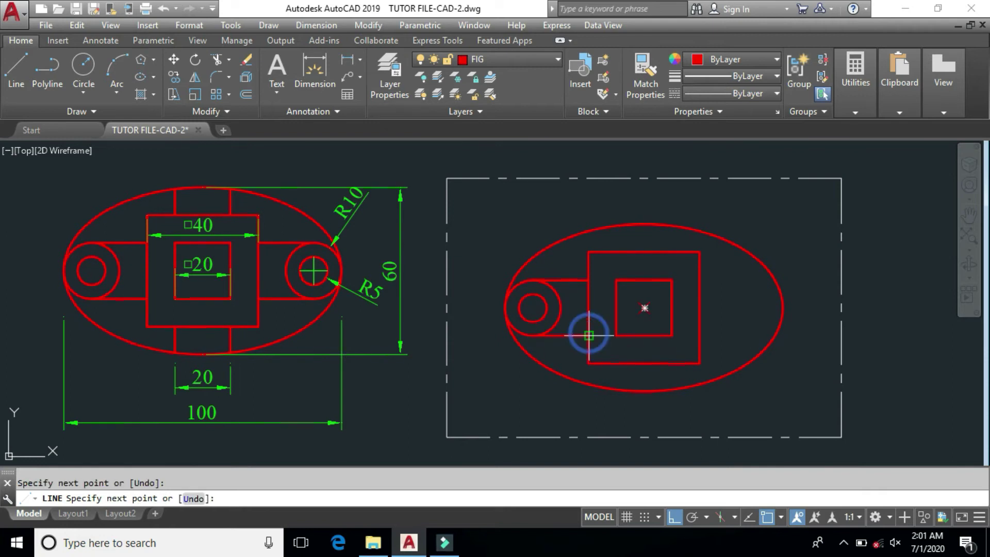
key(Return)
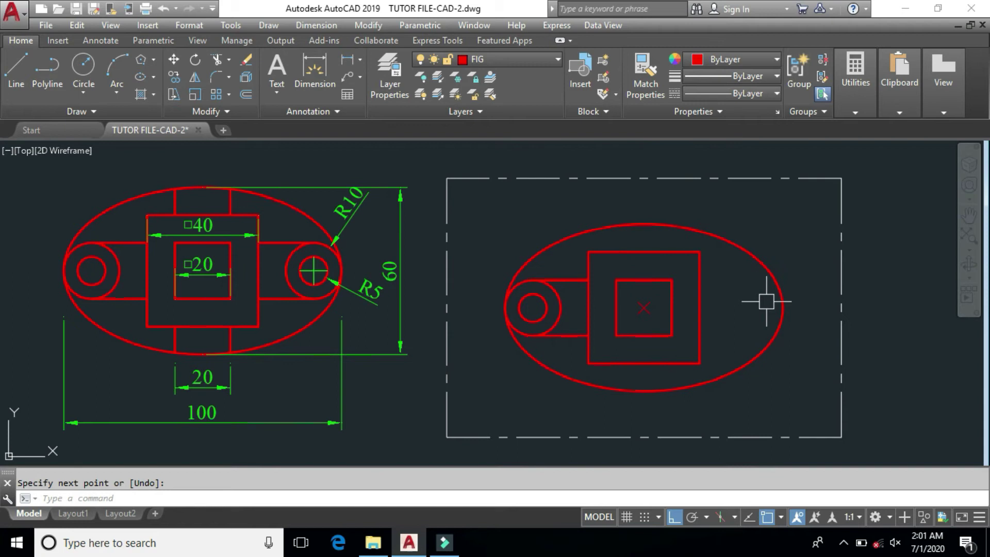
Mirror the lug's circles and lines about a vertical axis through the square centre, keeping the original
click(196, 79)
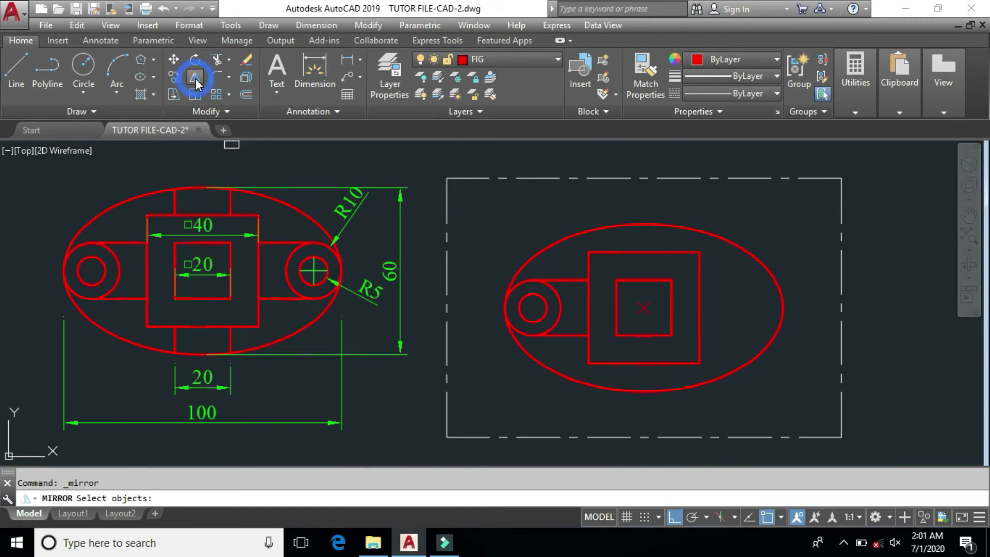
click(488, 260)
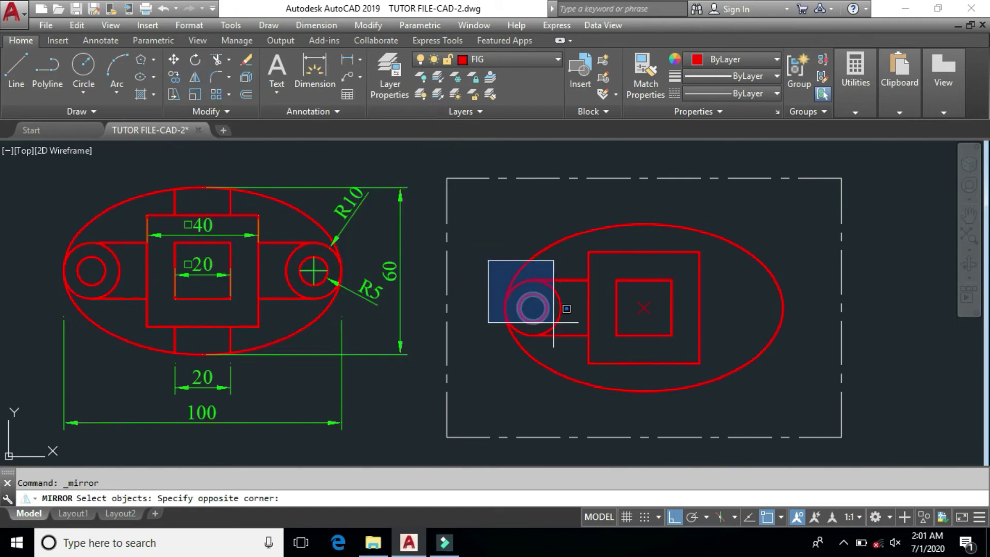
click(603, 343)
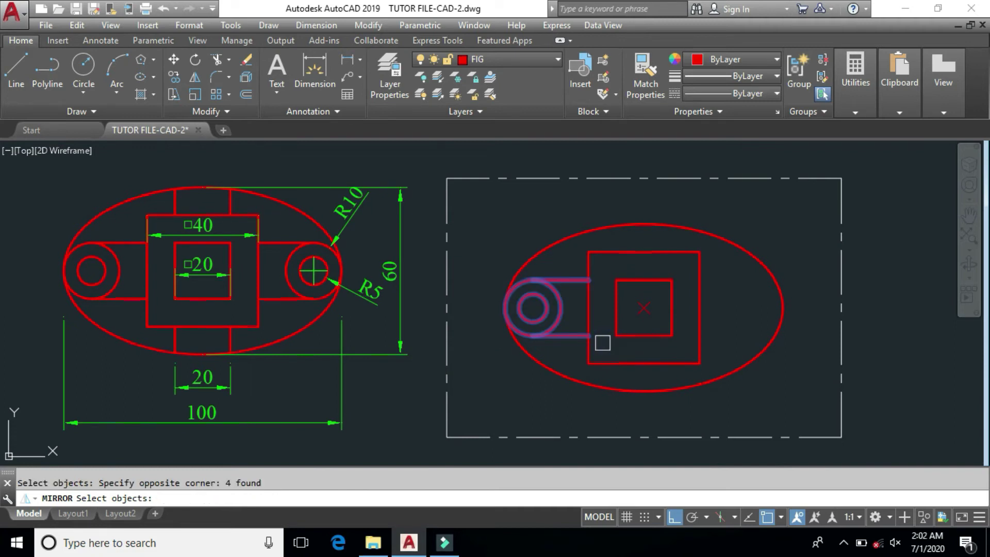
key(Return)
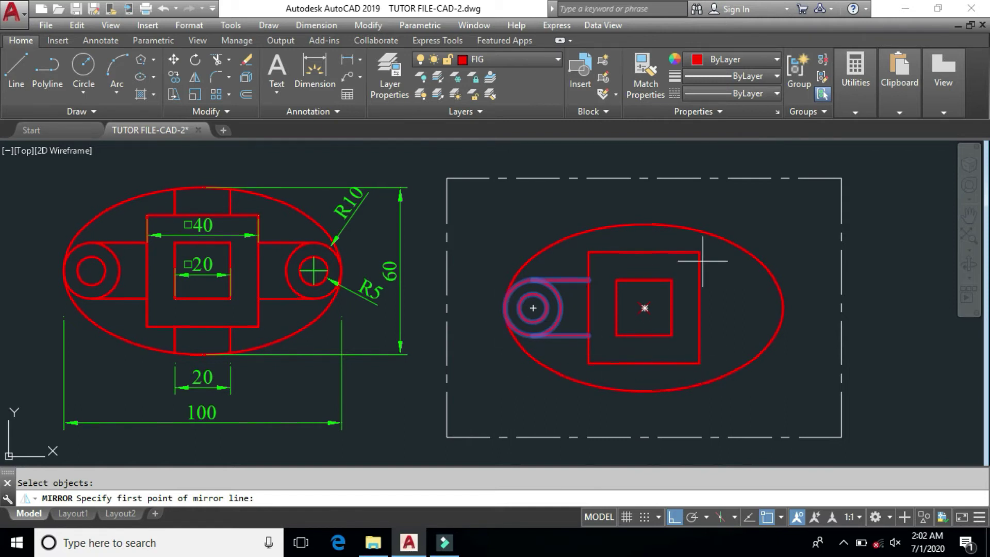
click(644, 308)
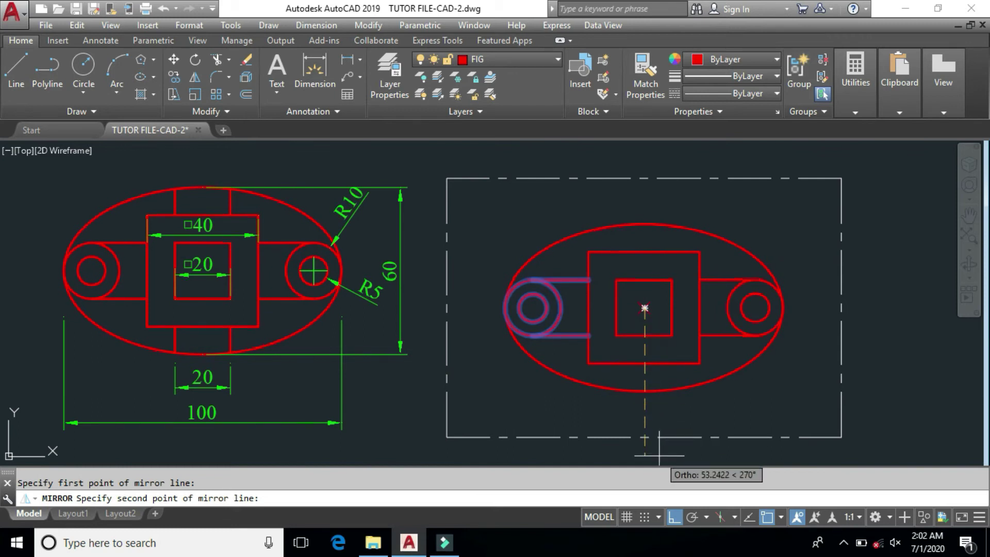
click(657, 195)
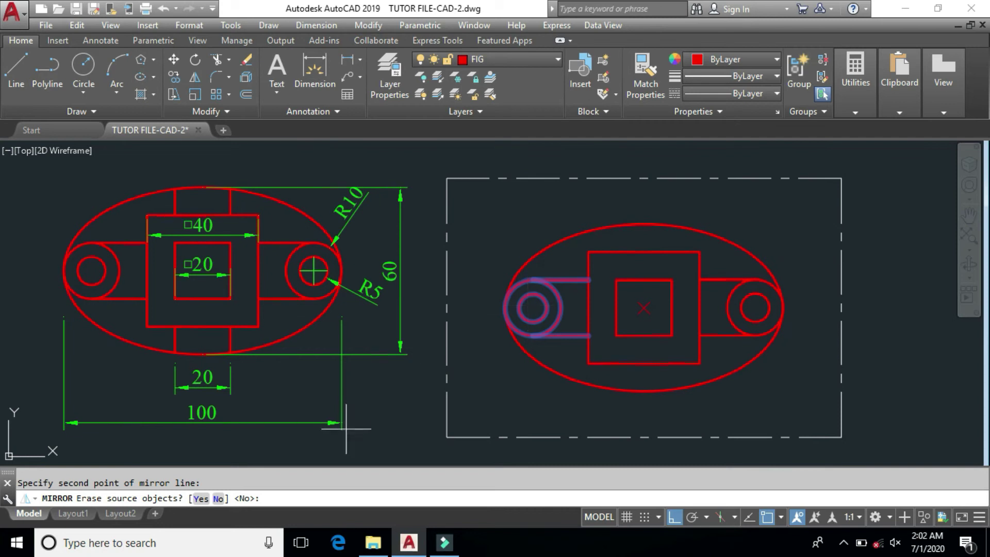
key(Return)
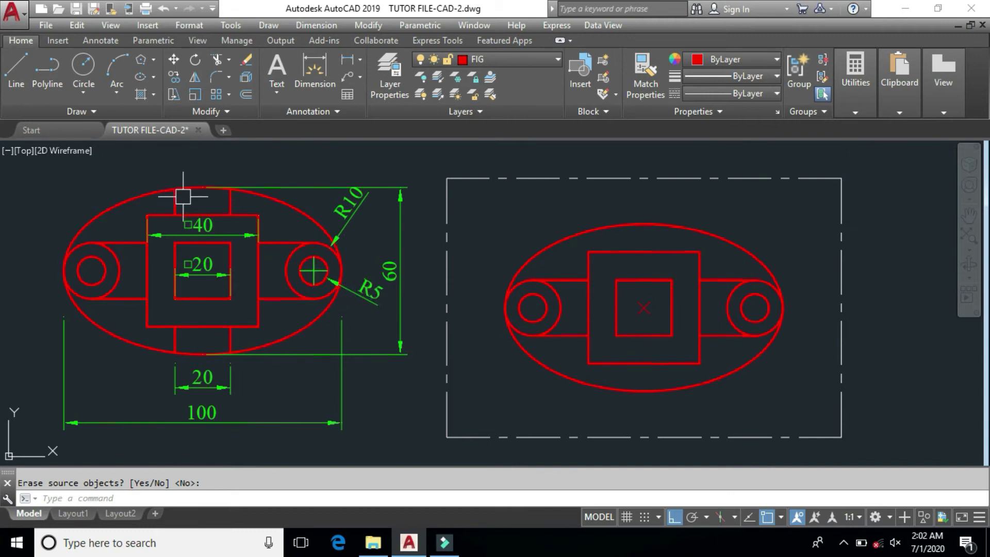
Draw a vertical line from the square's top-edge midpoint to the ellipse's top quadrant
click(16, 69)
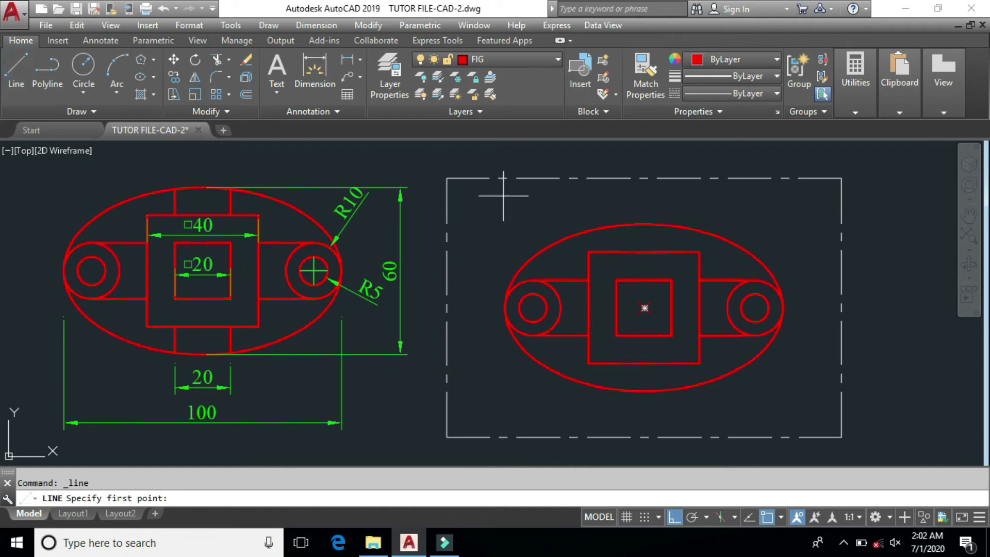
click(644, 252)
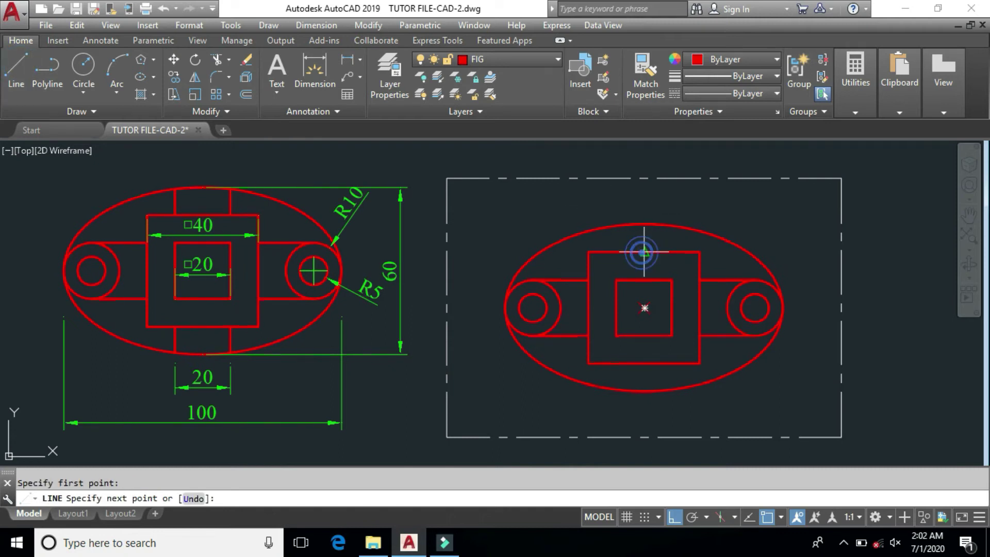
click(645, 224)
right_click(695, 211)
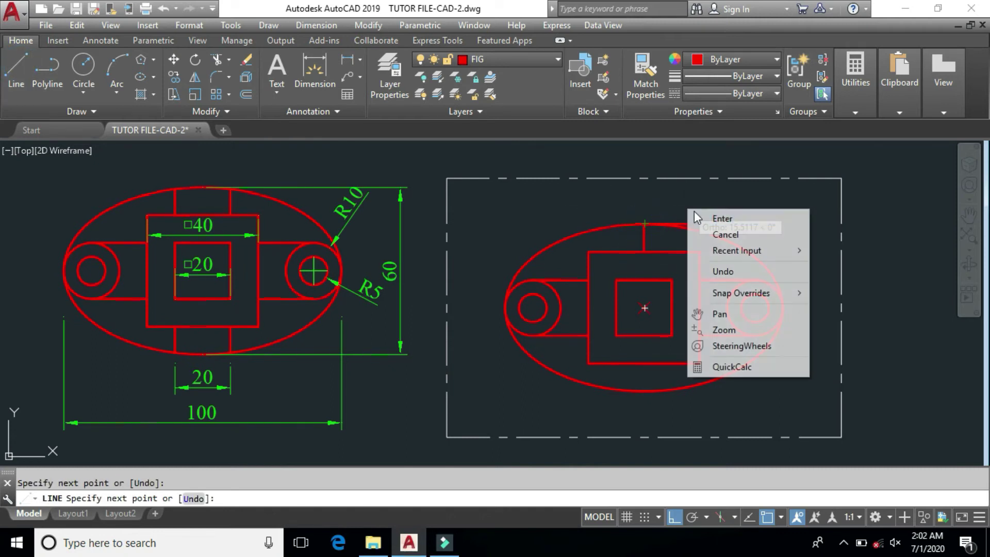
click(704, 219)
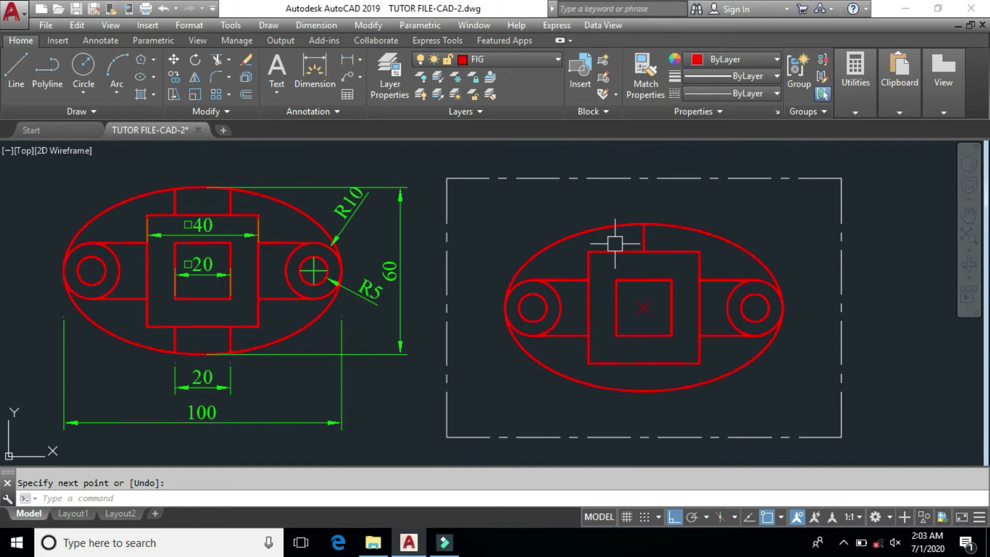
Offset the short vertical line at the ellipse top 10 units to the left
click(248, 94)
click(381, 497)
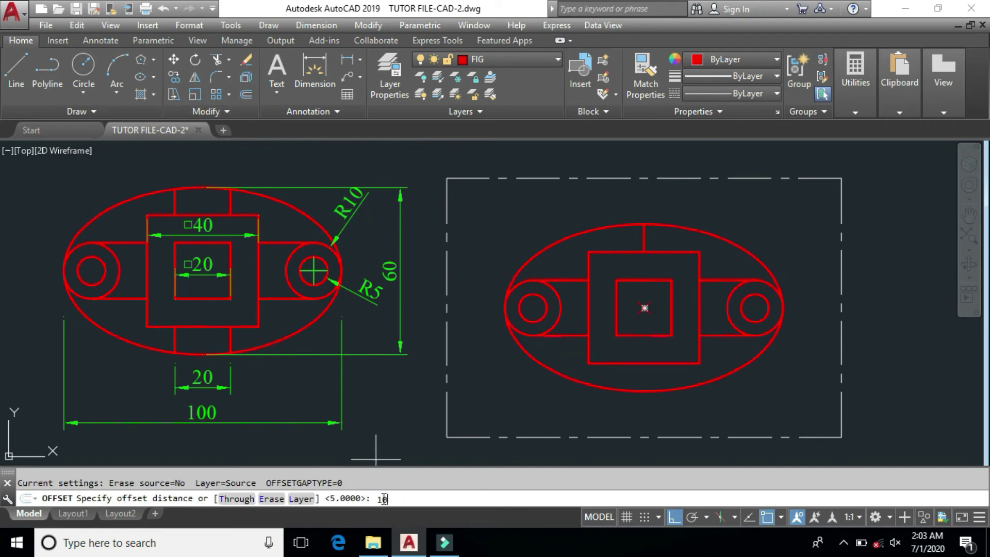
key(Return)
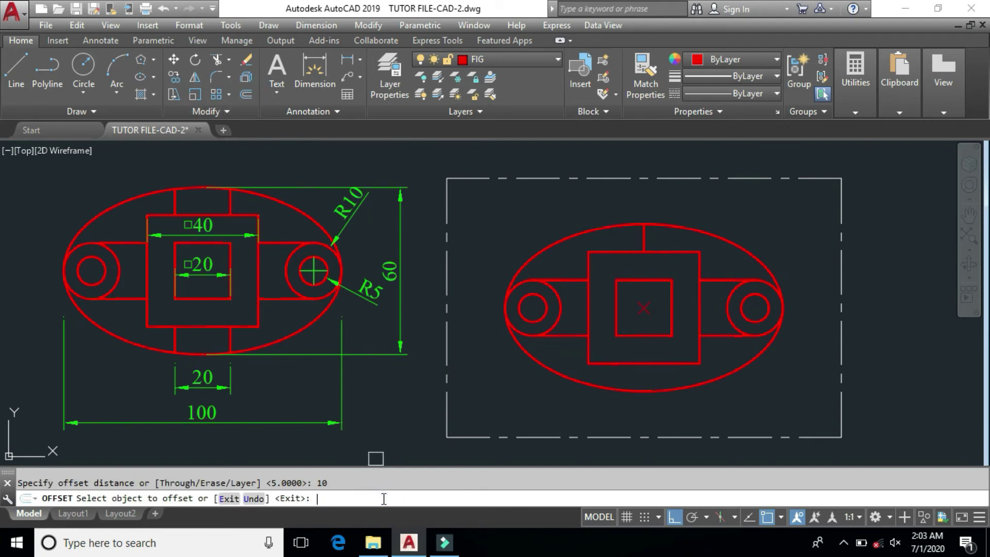
click(644, 241)
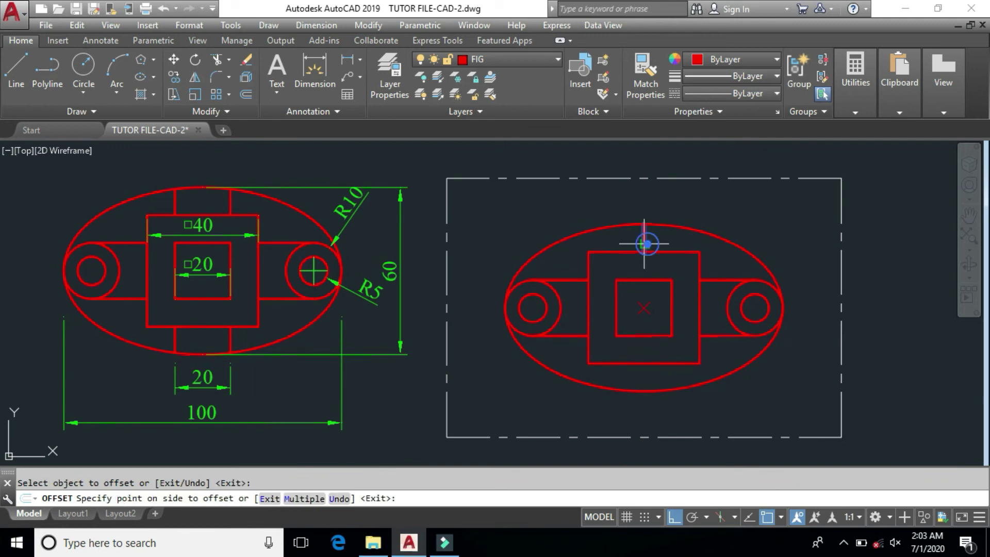
click(589, 212)
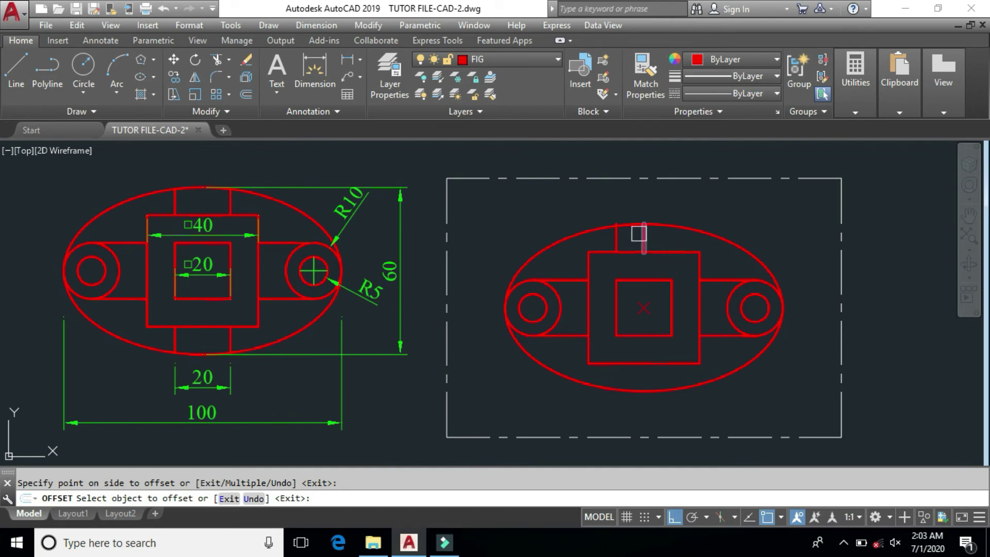
scroll(639, 234, up, 2)
mouse_move(651, 240)
middle_down()
mouse_move(537, 245)
mouse_move(484, 223)
middle_up()
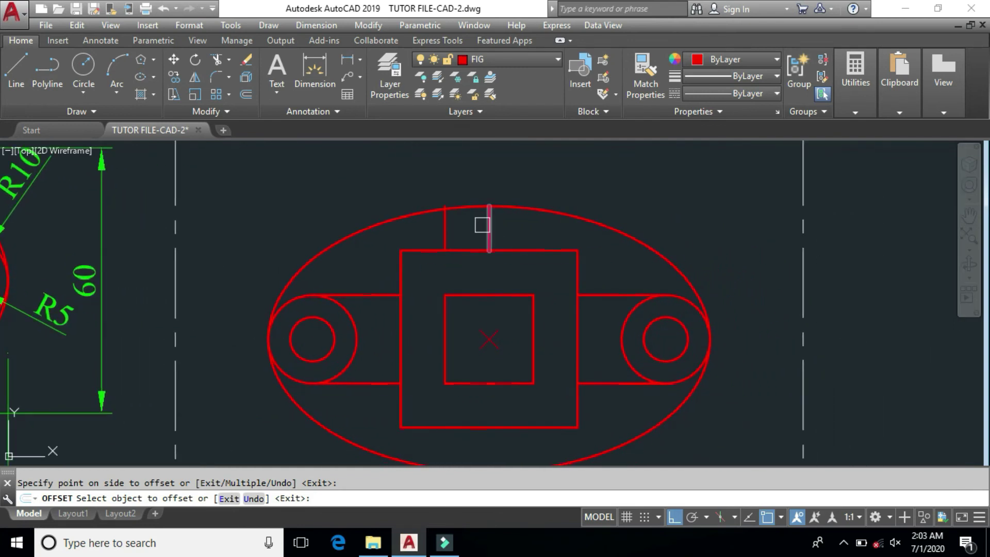
scroll(441, 212, up, 2)
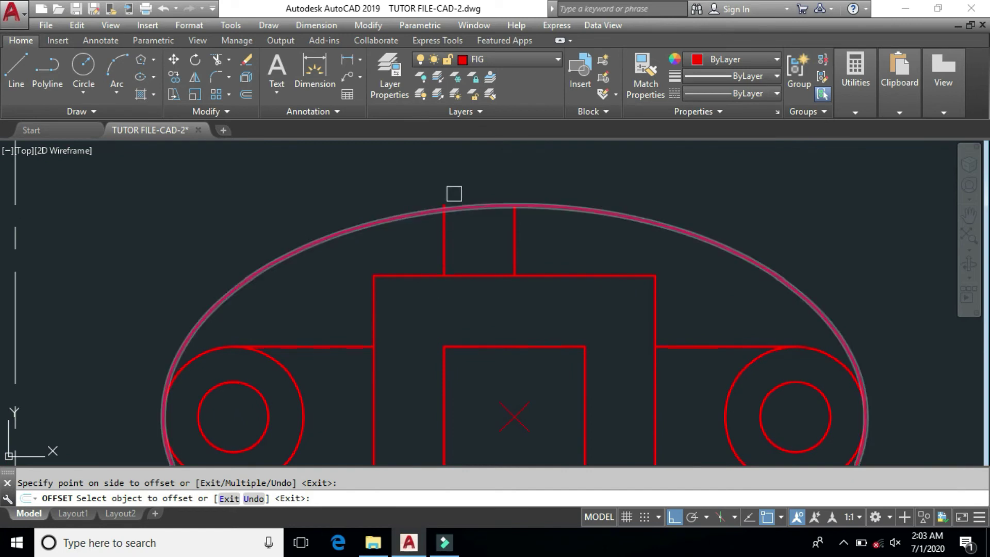
right_click(466, 171)
click(494, 181)
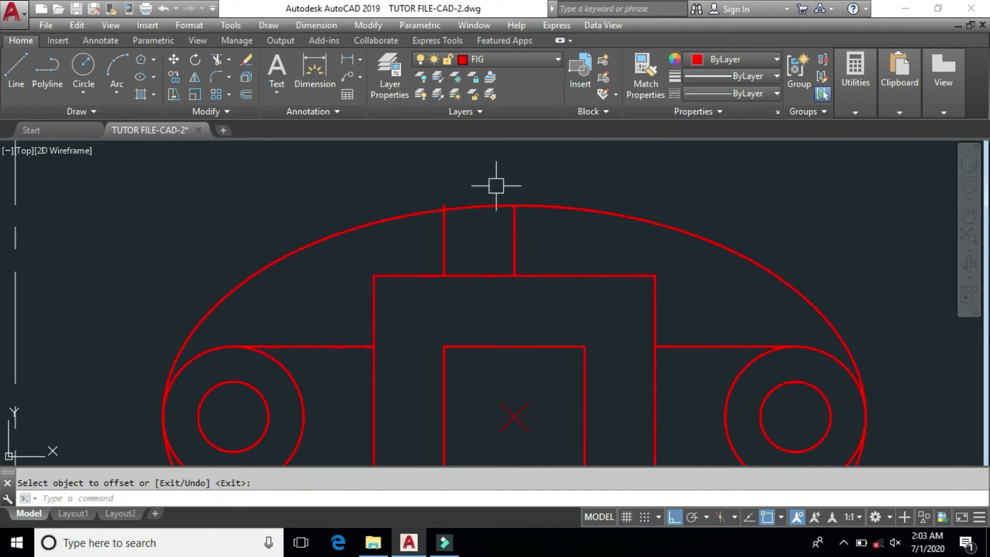
text(br)
key(Return)
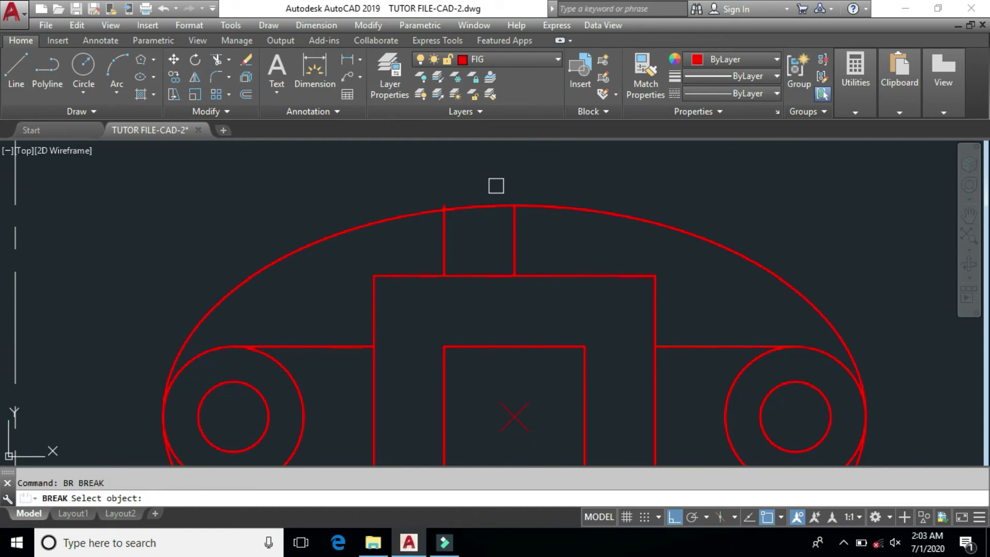
Break the offset line between its ellipse crossing and its top end
click(444, 245)
right_click(442, 247)
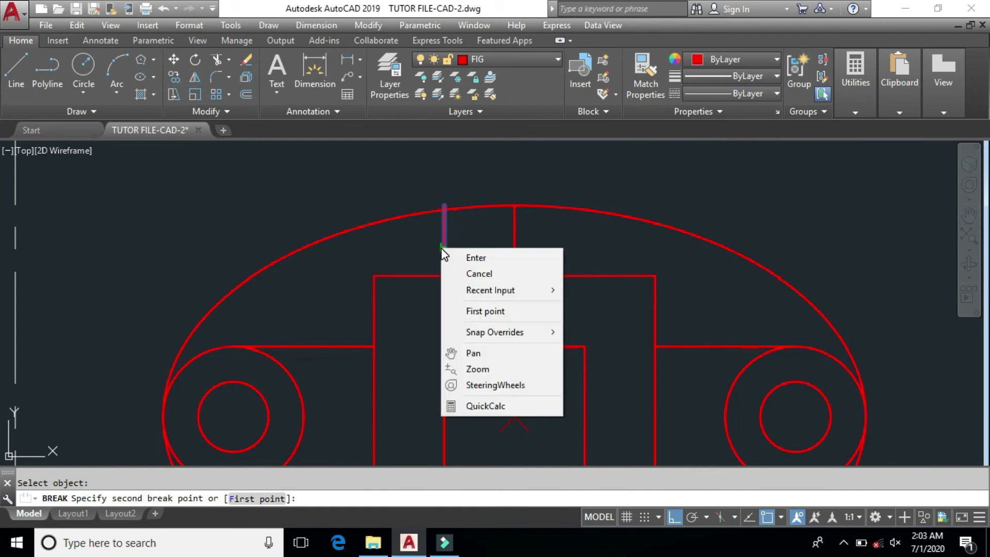
click(467, 312)
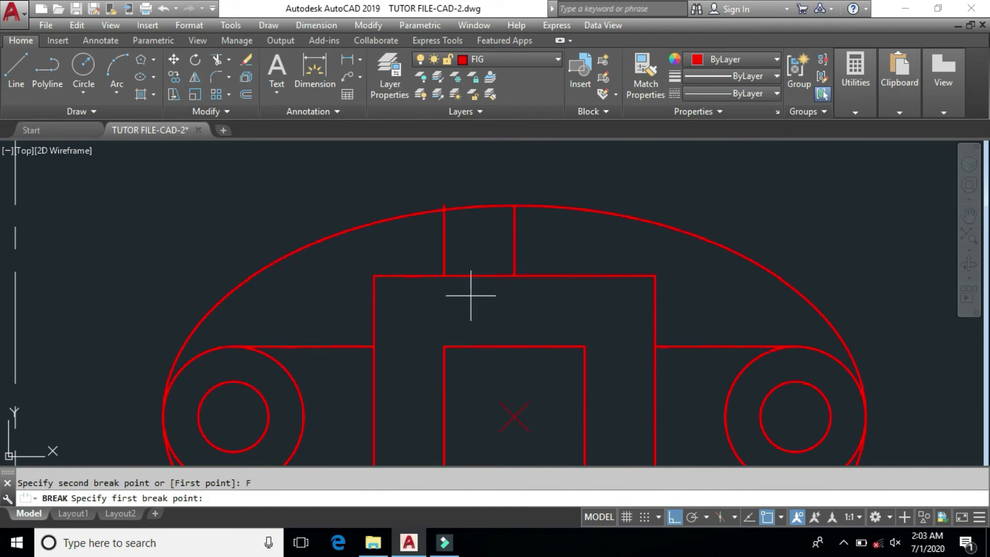
scroll(441, 203, up, 5)
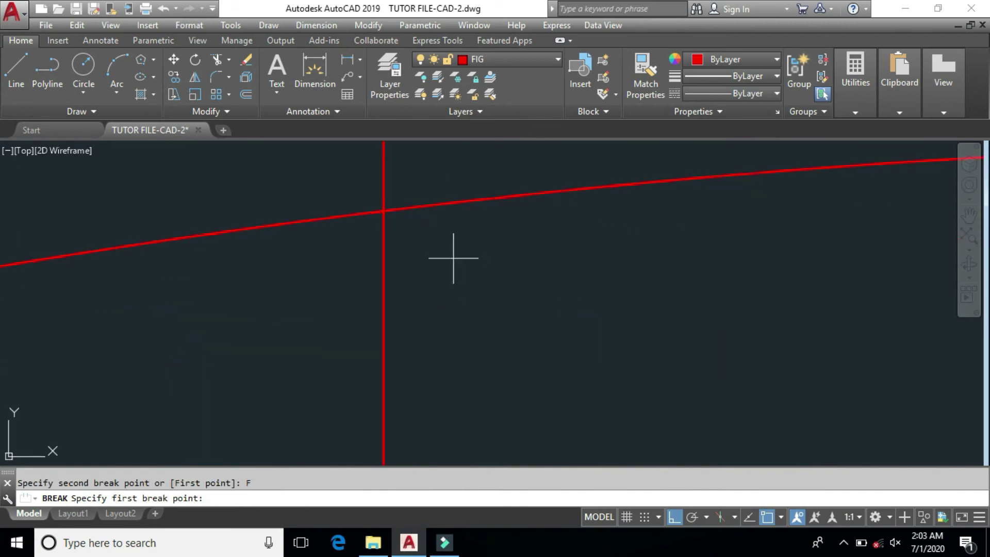
middle_drag(409, 294, 419, 453)
click(391, 370)
click(388, 294)
Erase the original centre line at the top of the ellipse
scroll(403, 240, down, 5)
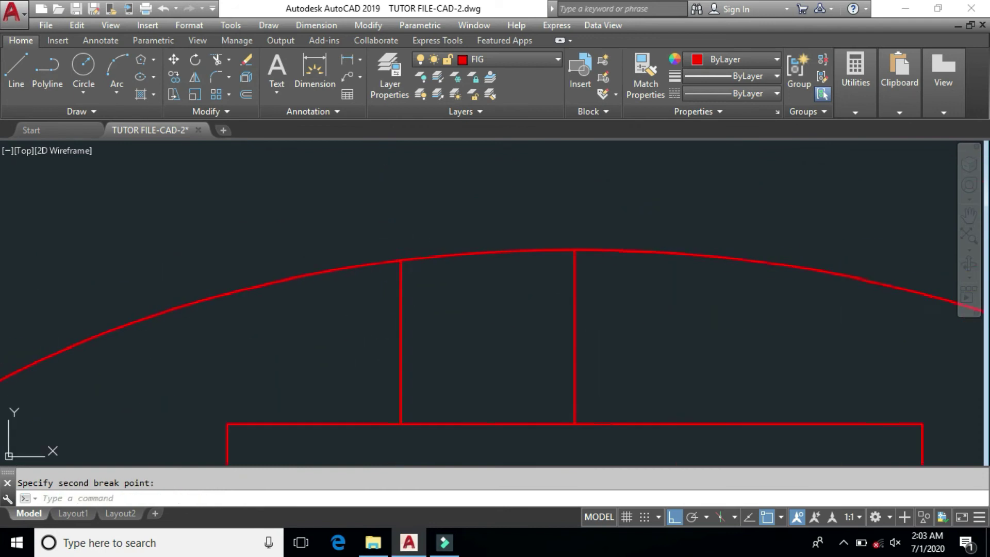
mouse_move(381, 325)
middle_down()
mouse_move(526, 336)
mouse_move(512, 327)
mouse_move(536, 325)
middle_up()
click(580, 258)
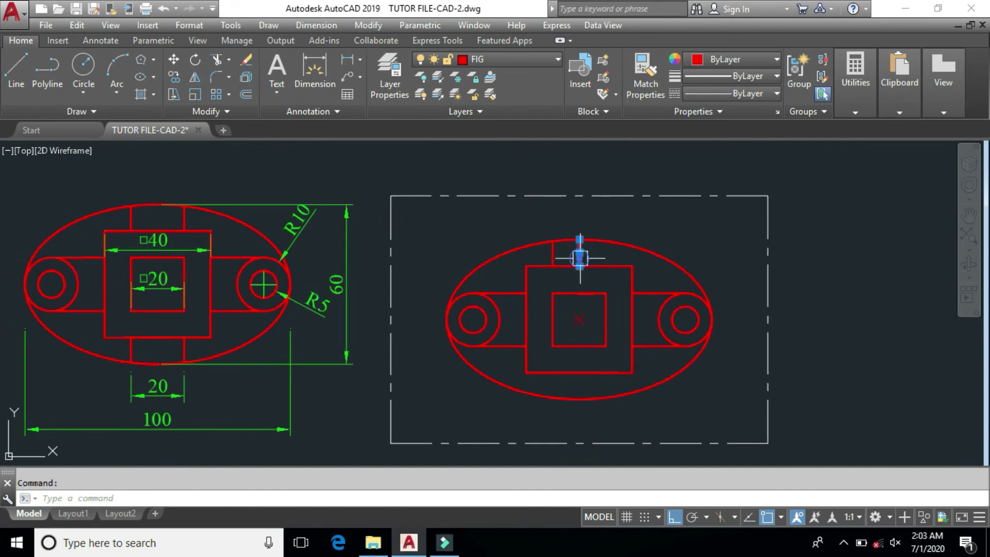
key(Delete)
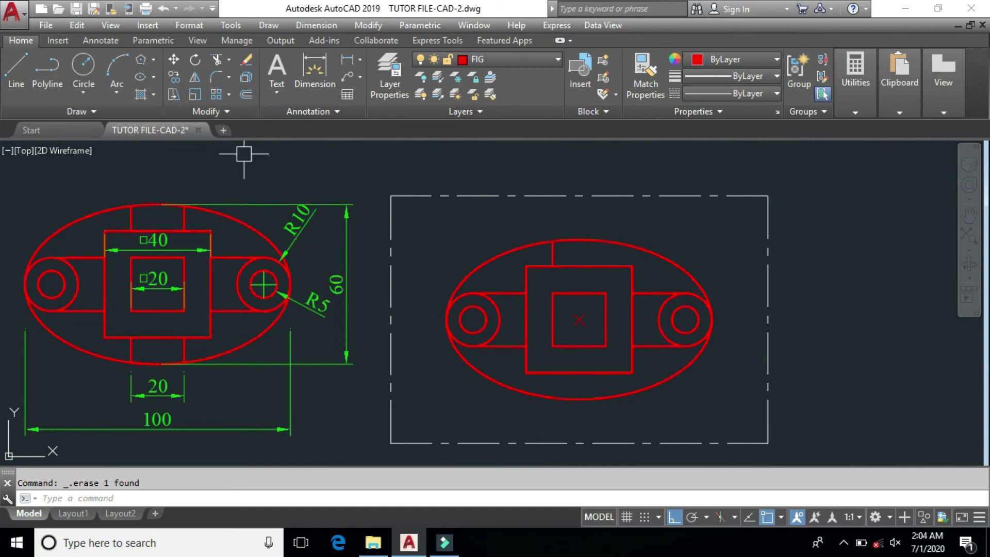
Mirror the short slot line across the vertical centreline, keeping the original, giving a matching line 10 right of centre
click(196, 77)
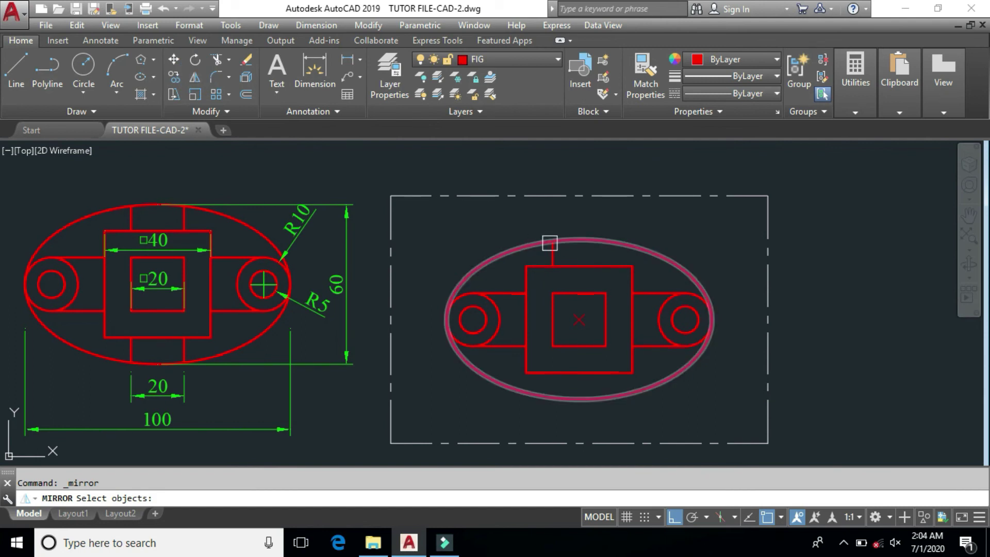
click(558, 253)
key(Return)
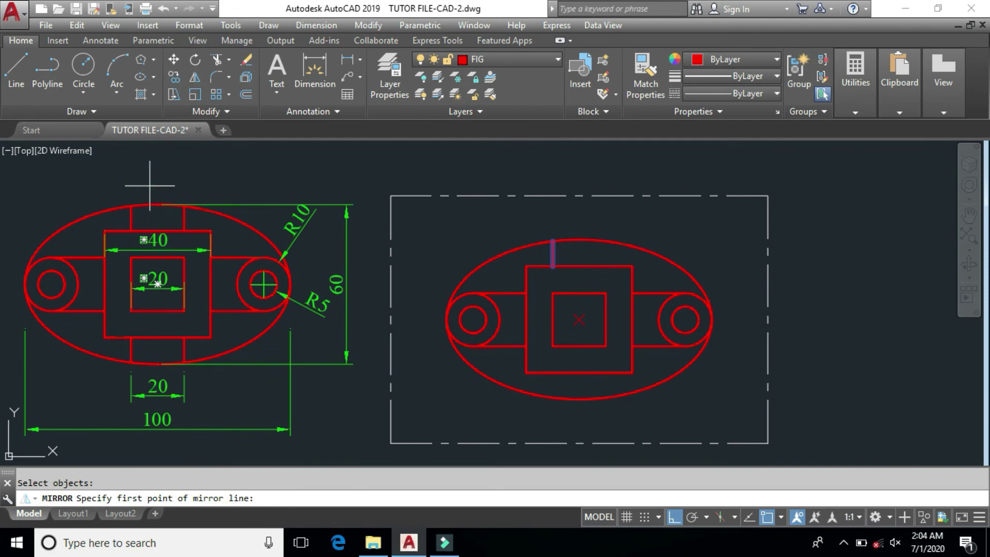
click(579, 240)
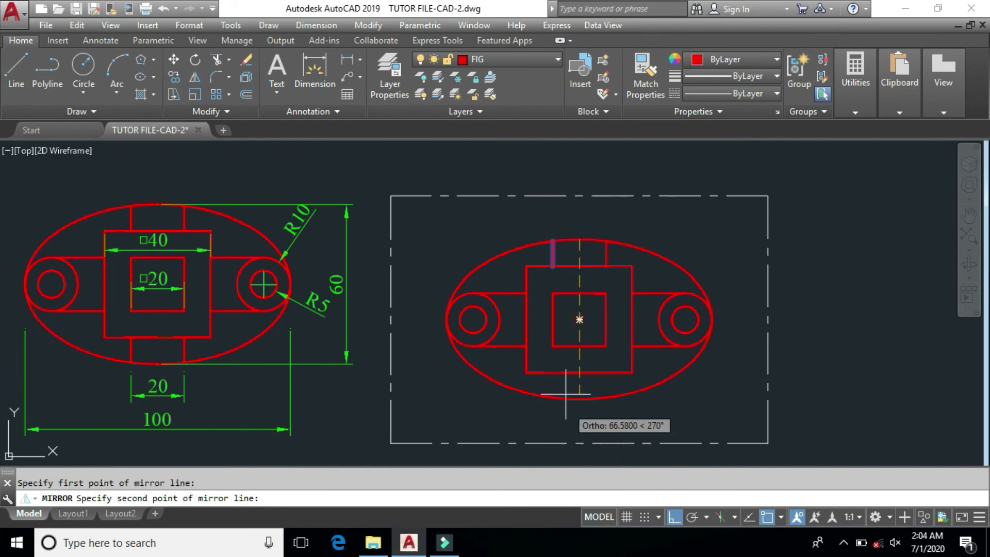
click(584, 208)
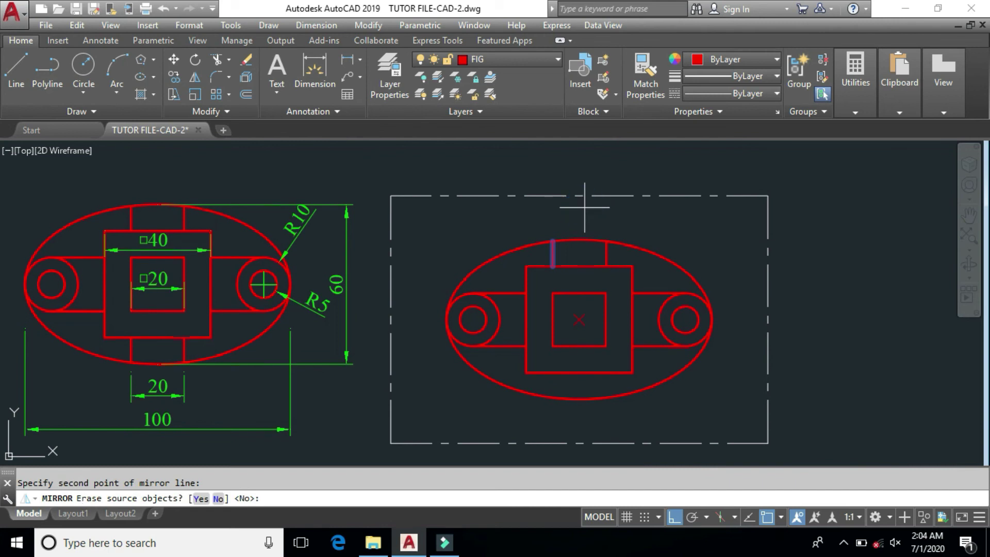
key(Return)
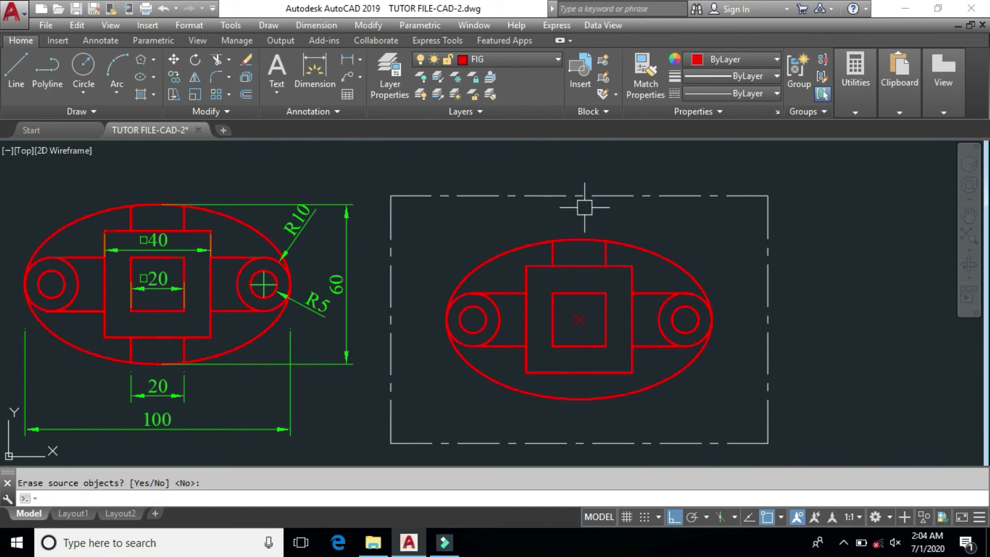
key(Return)
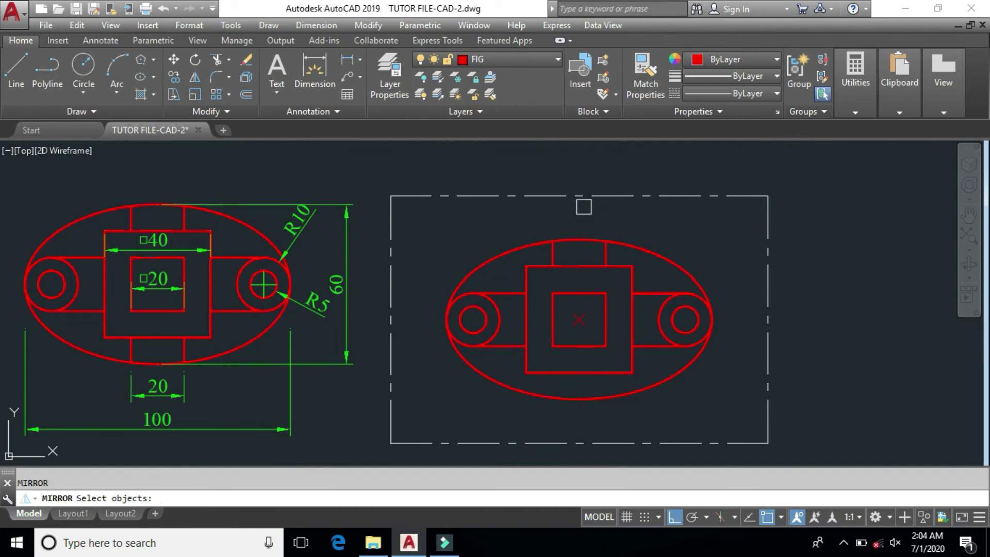
Mirror both top slot lines across the horizontal centreline, keeping the originals, to form the bottom slot
click(537, 220)
click(631, 269)
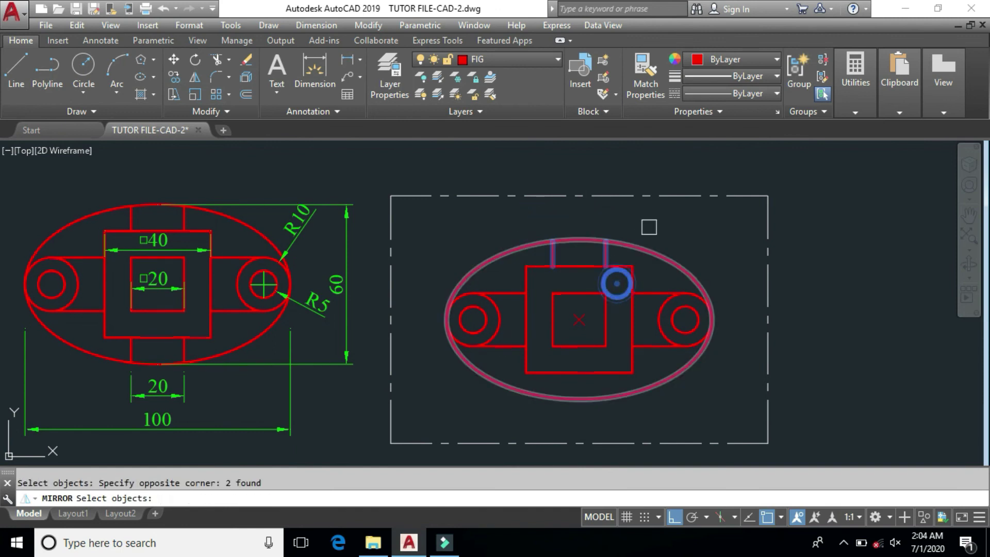
key(Return)
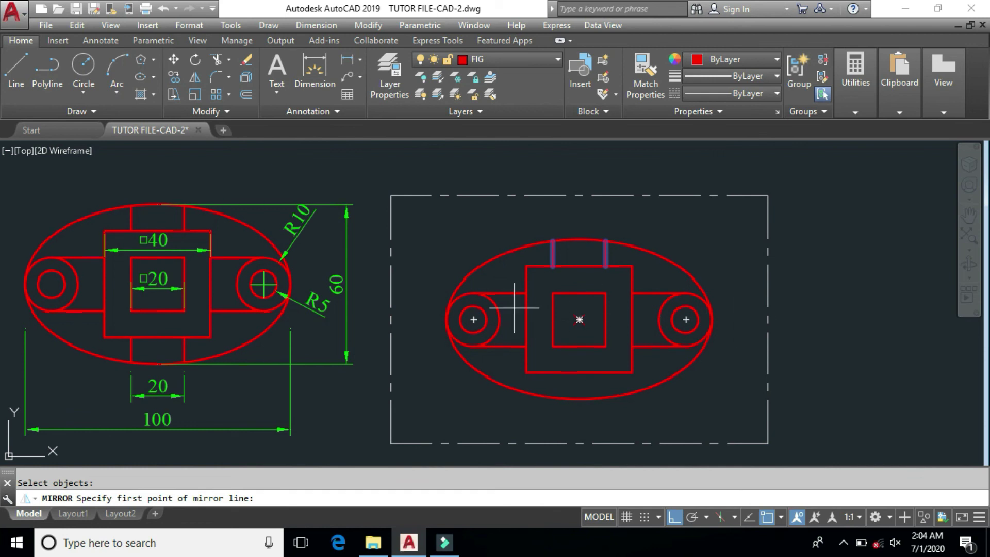
click(579, 319)
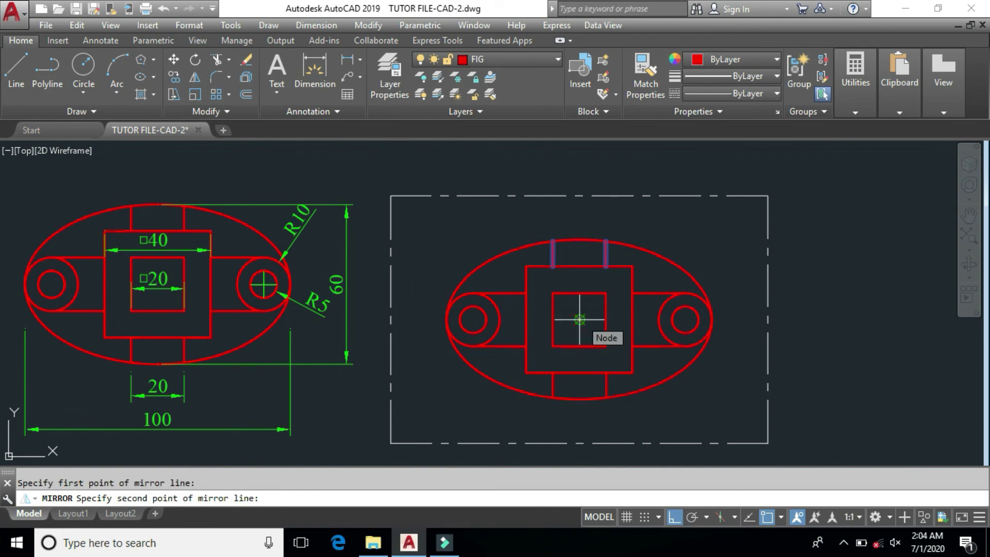
click(823, 332)
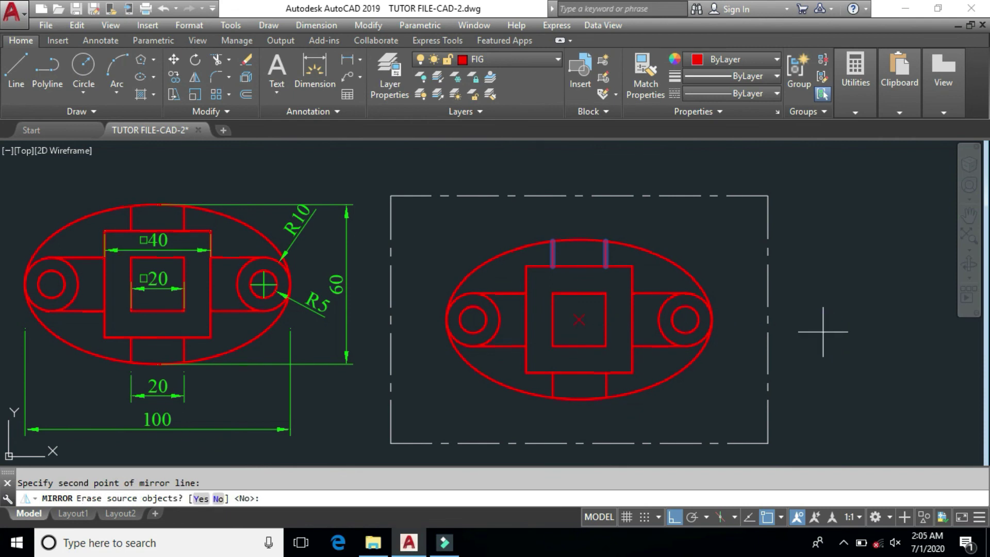
key(Return)
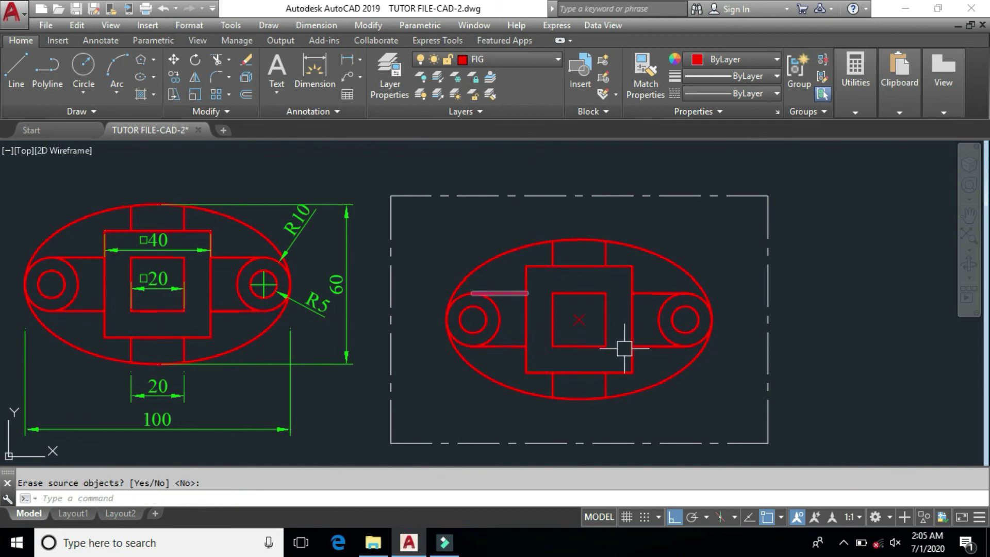
middle_drag(626, 347, 534, 343)
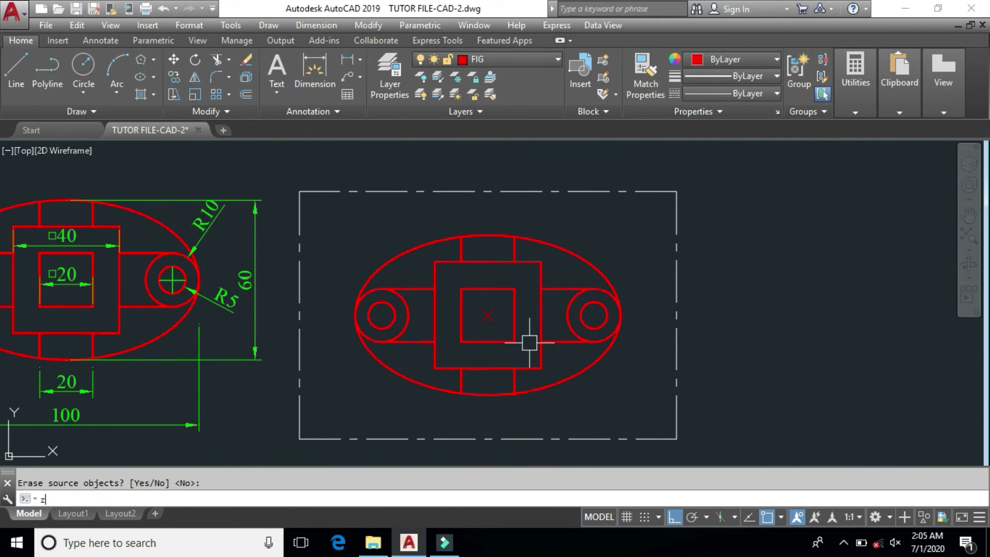
Zoom in on the part inside the dashed frame to show ellipse, squares, lugs and slots
text(z)
key(Return)
key(Return)
drag(496, 356, 539, 320)
middle_drag(470, 334, 471, 326)
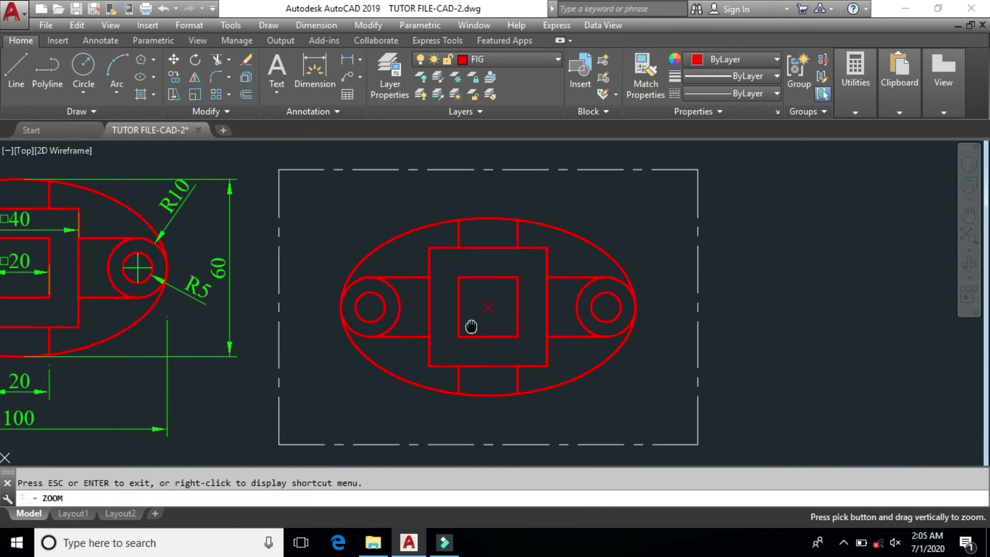
right_click(658, 269)
click(686, 280)
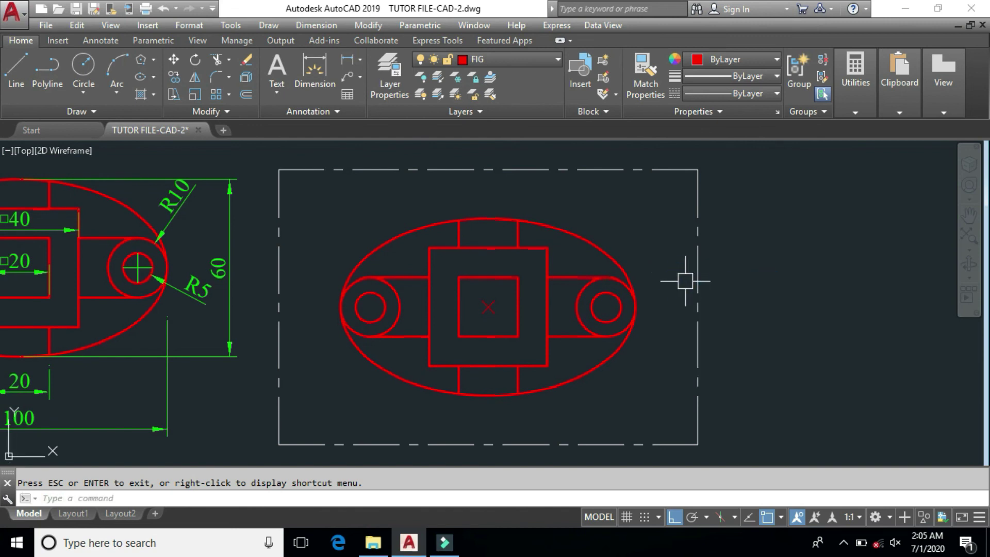